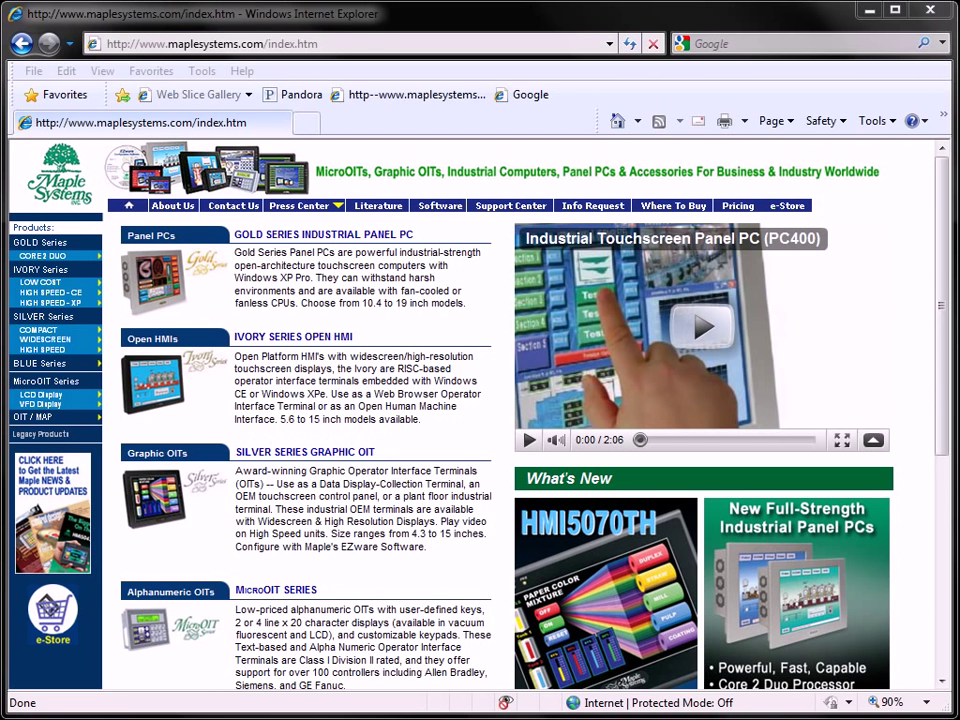
Step: Go from the Silver Series page to the HMI500-to-HMI5000 conversion documents page on the Maple Systems site
left_click(75, 318)
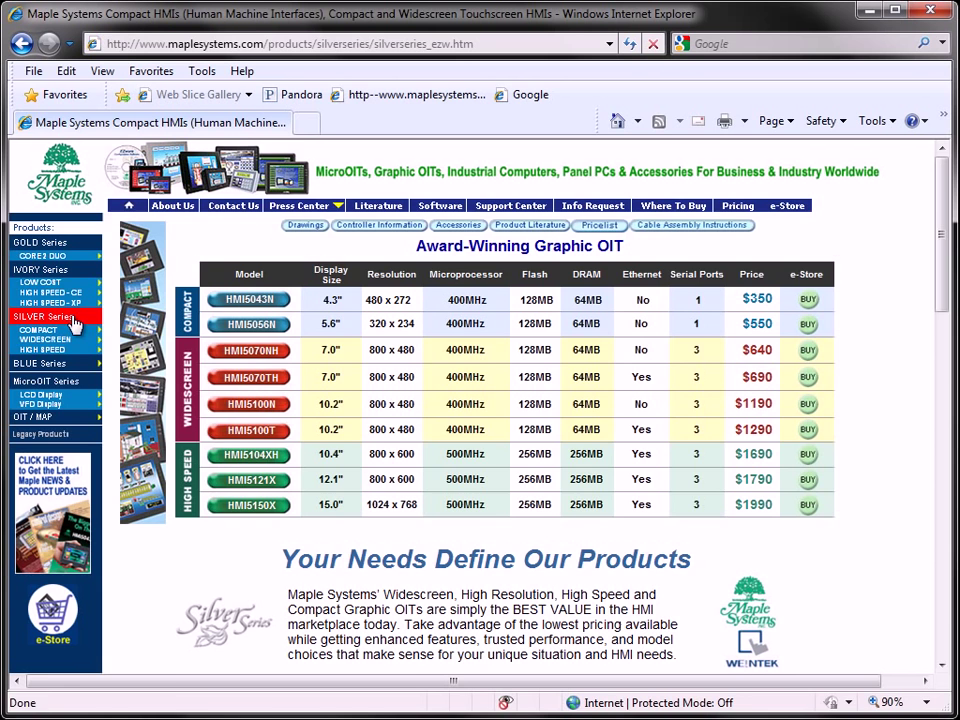
left_click_drag(942, 240, 943, 619)
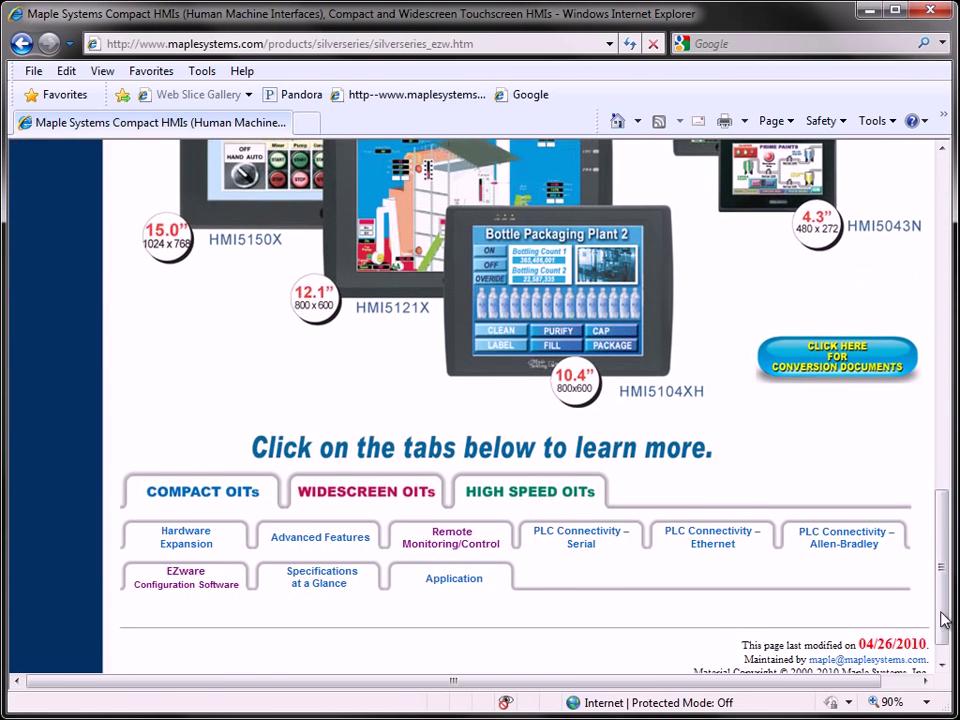
left_click(836, 372)
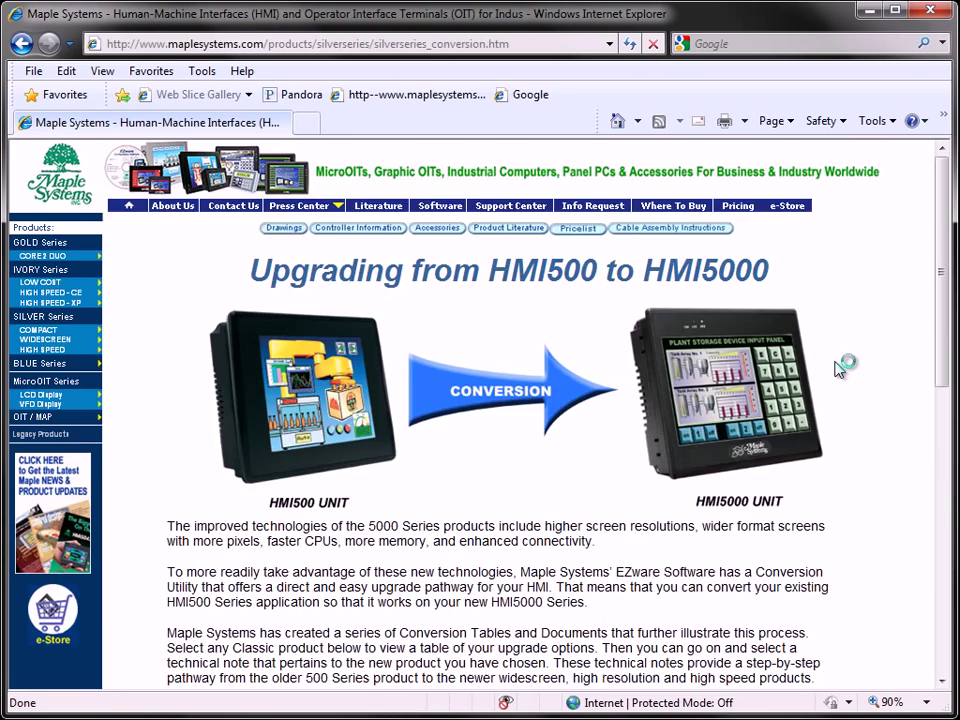
left_click_drag(940, 289, 926, 542)
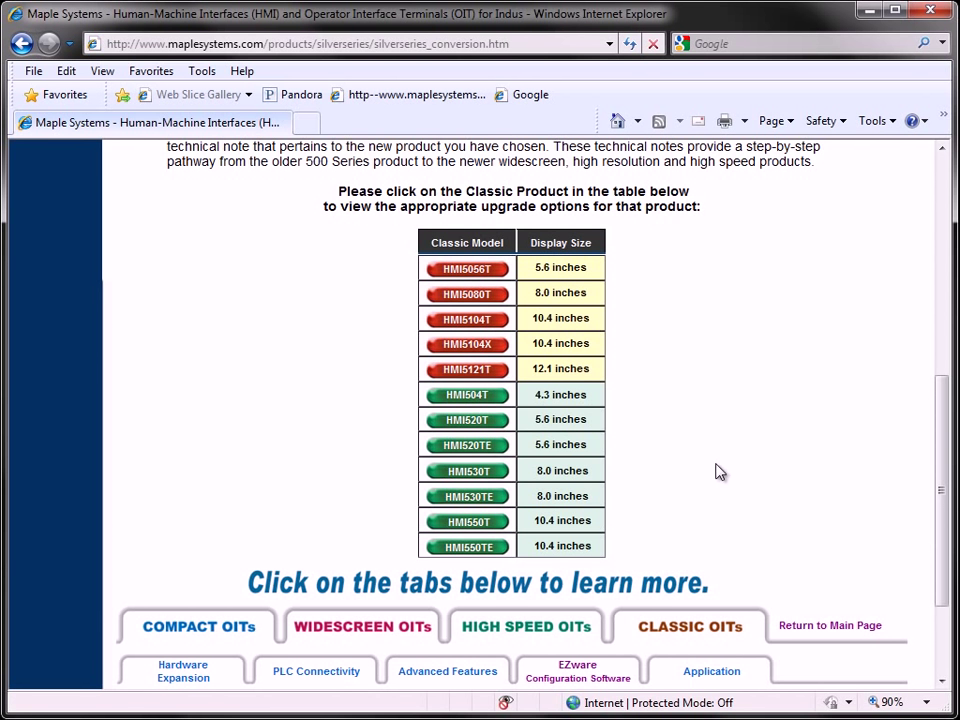
Step: Open the HMI520T options page and read through its Transition Specifications Chart
left_click(470, 421)
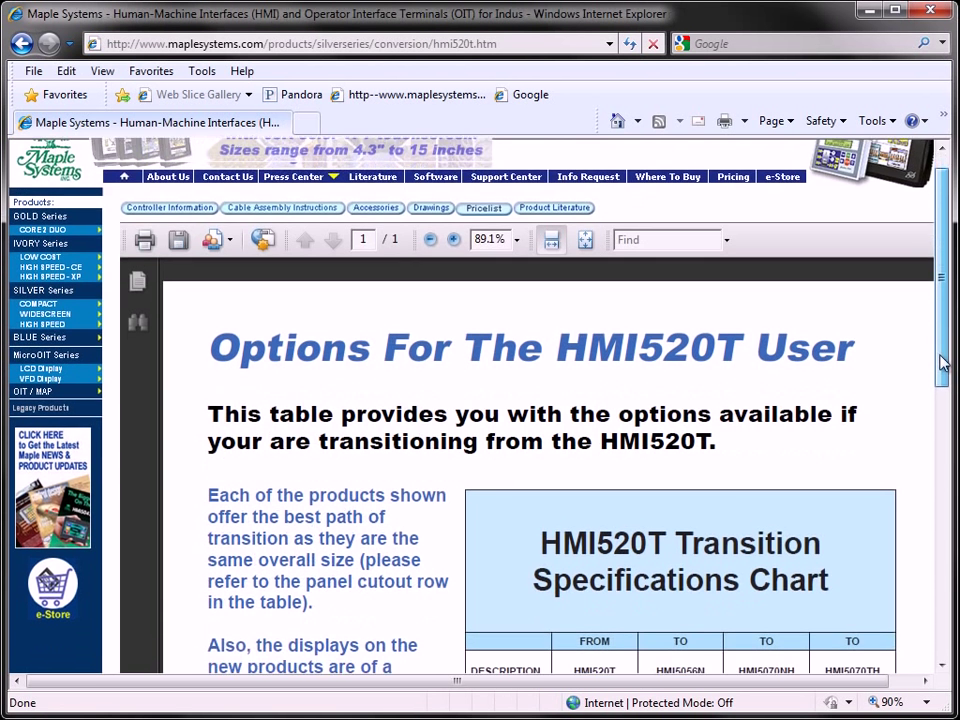
left_click_drag(941, 362, 945, 542)
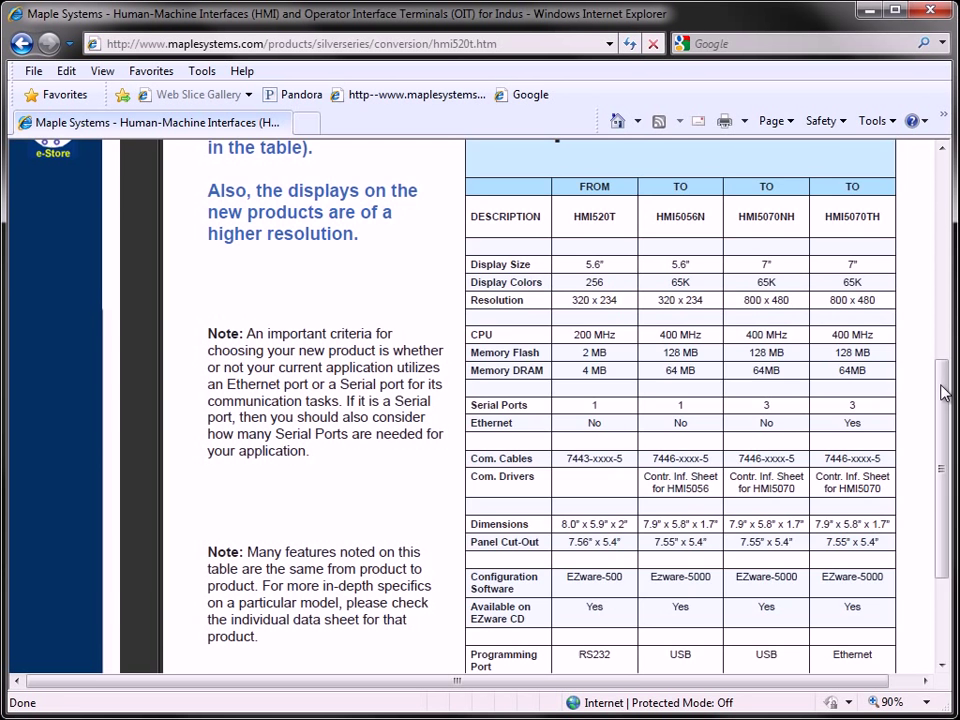
scroll(944, 495, "down", 3)
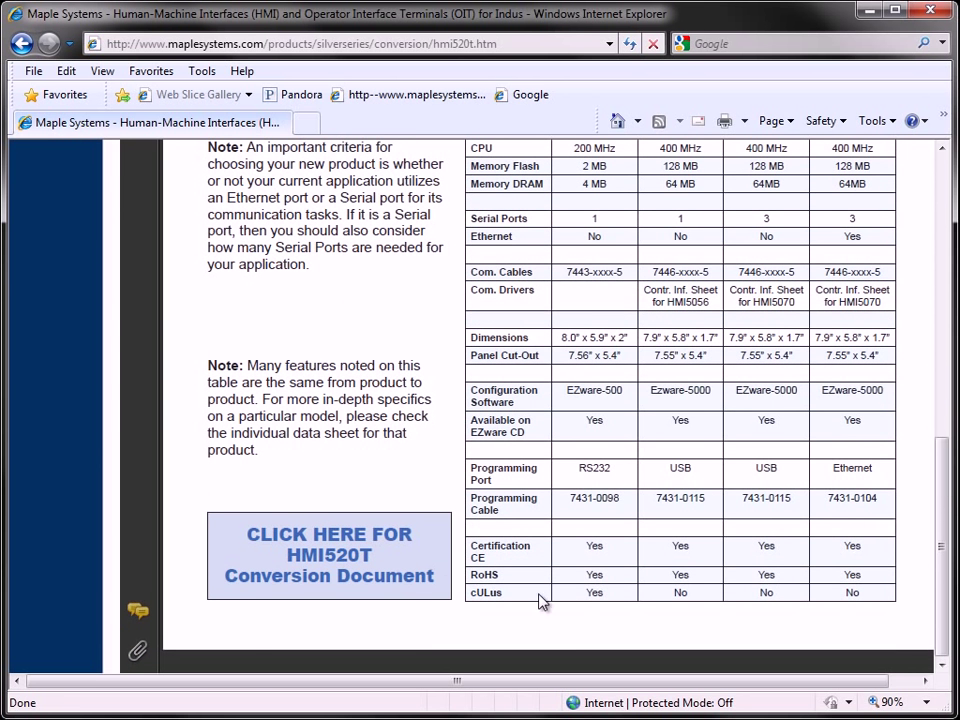
left_click(333, 575)
left_click(617, 459)
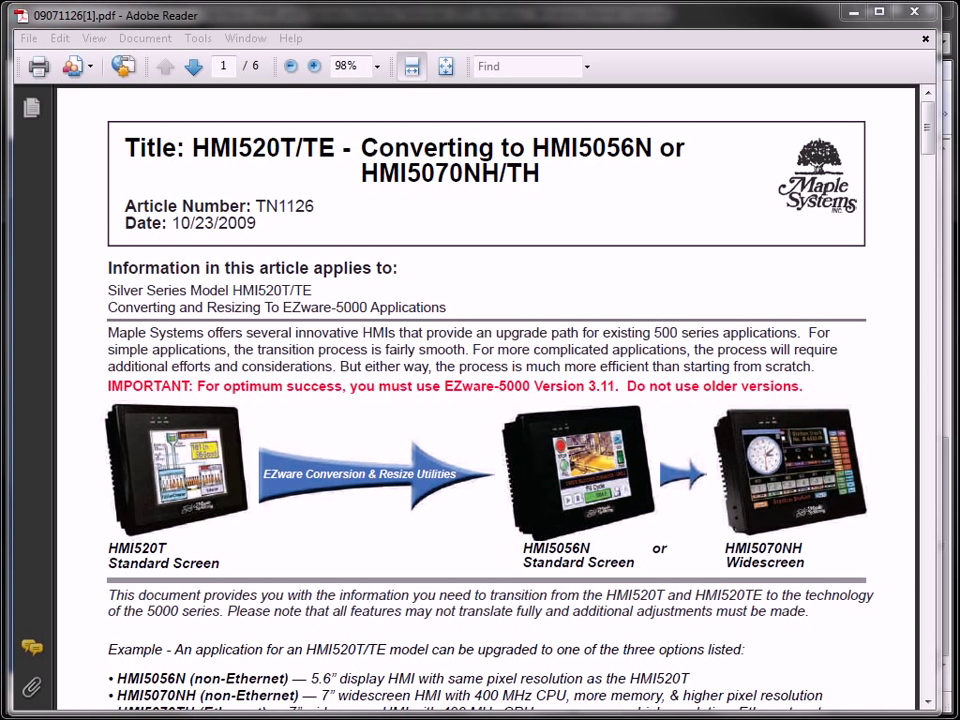
left_click(915, 15)
Step: Go to Support Center > Technical Notes > Silver Series Tech Notes and download a tech note
scroll(948, 170, "up", 10)
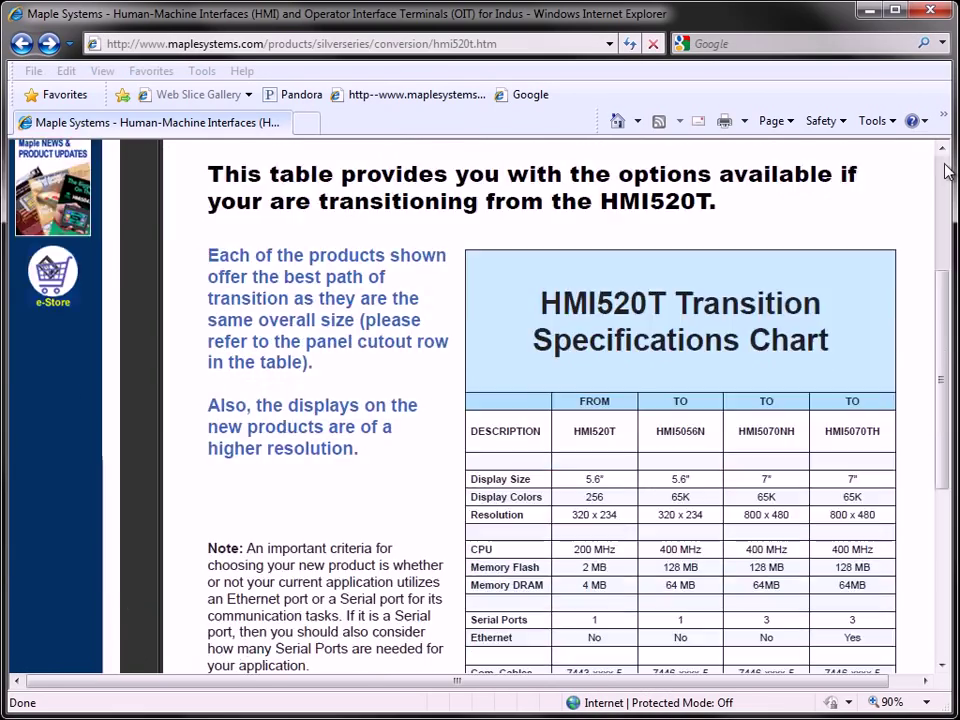
scroll(948, 170, "up", 3)
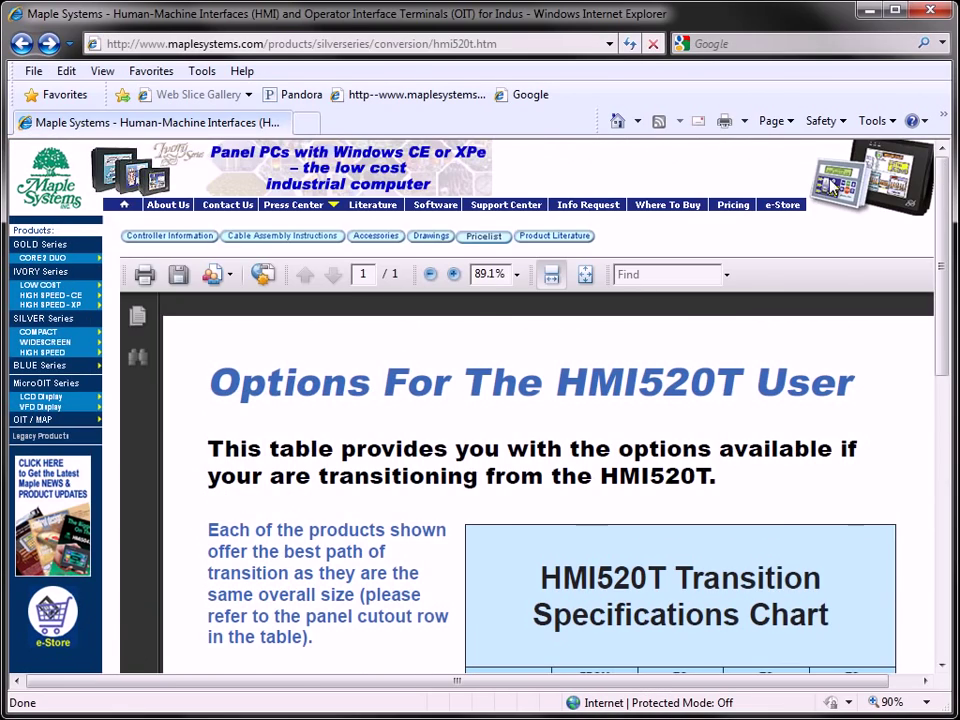
left_click(505, 208)
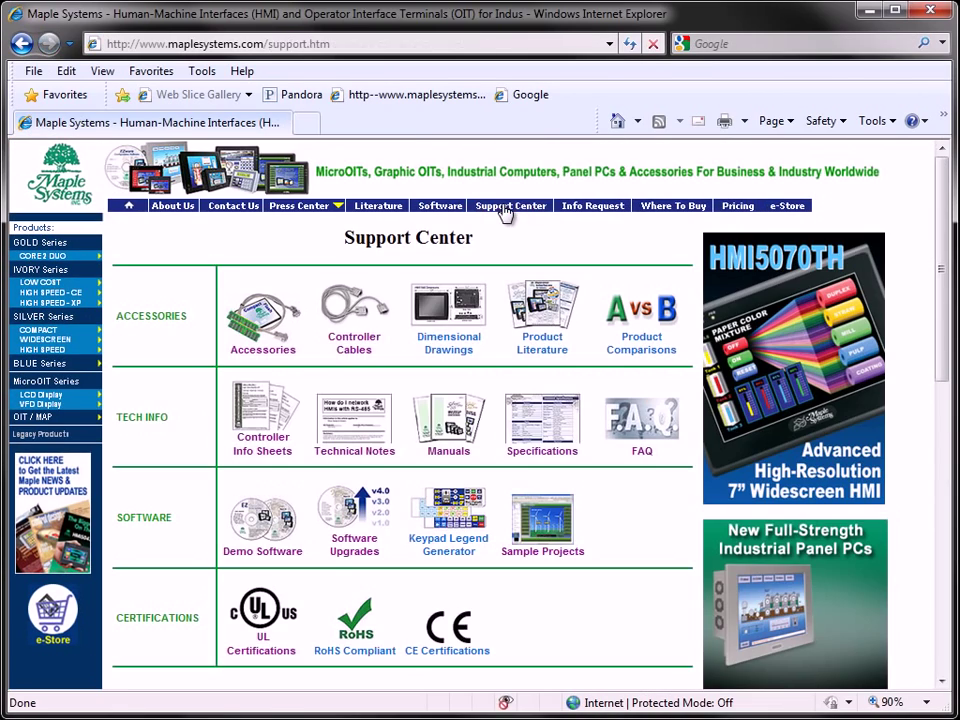
left_click(357, 455)
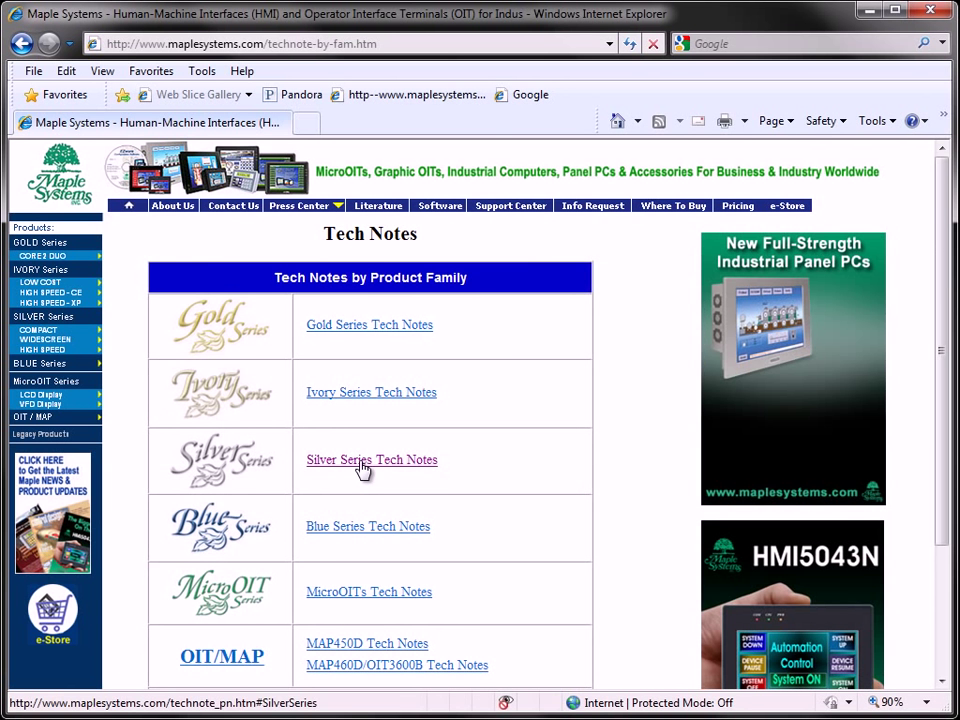
left_click(362, 462)
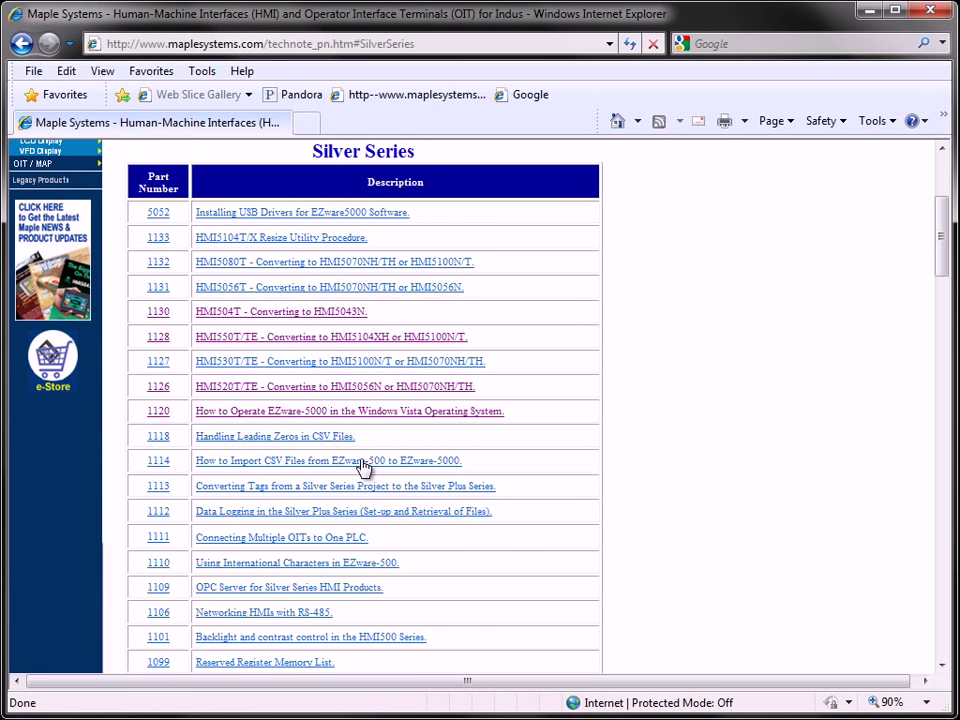
left_click(353, 269)
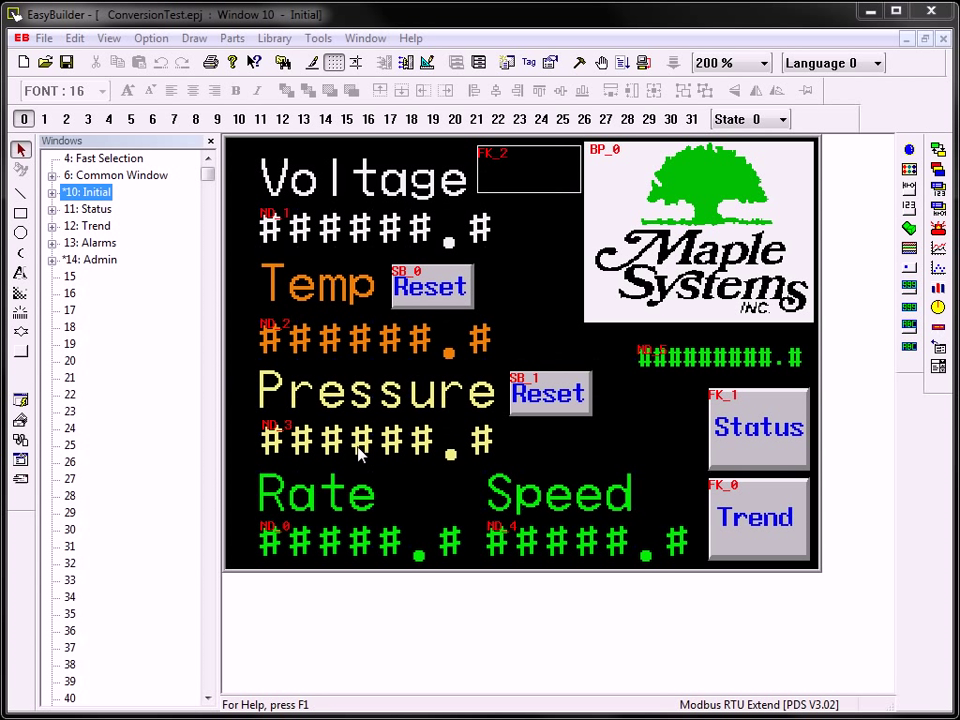
Step: Inspect the converted windows 11 Status, 12 Trend, 13 Alarms and 14 Admin in turn
double_click(72, 211)
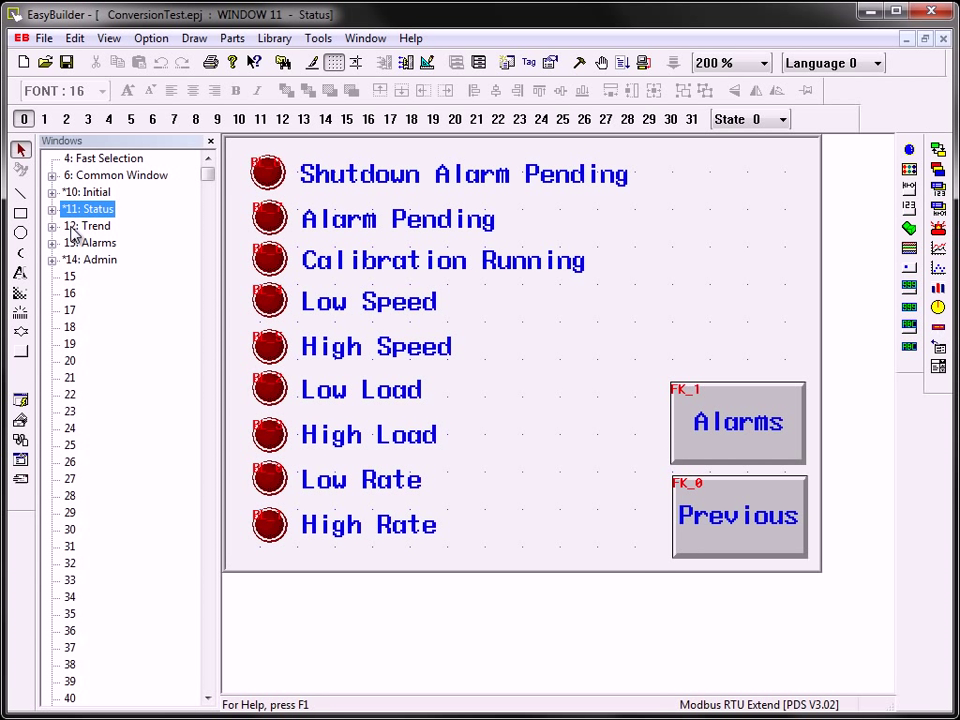
double_click(71, 227)
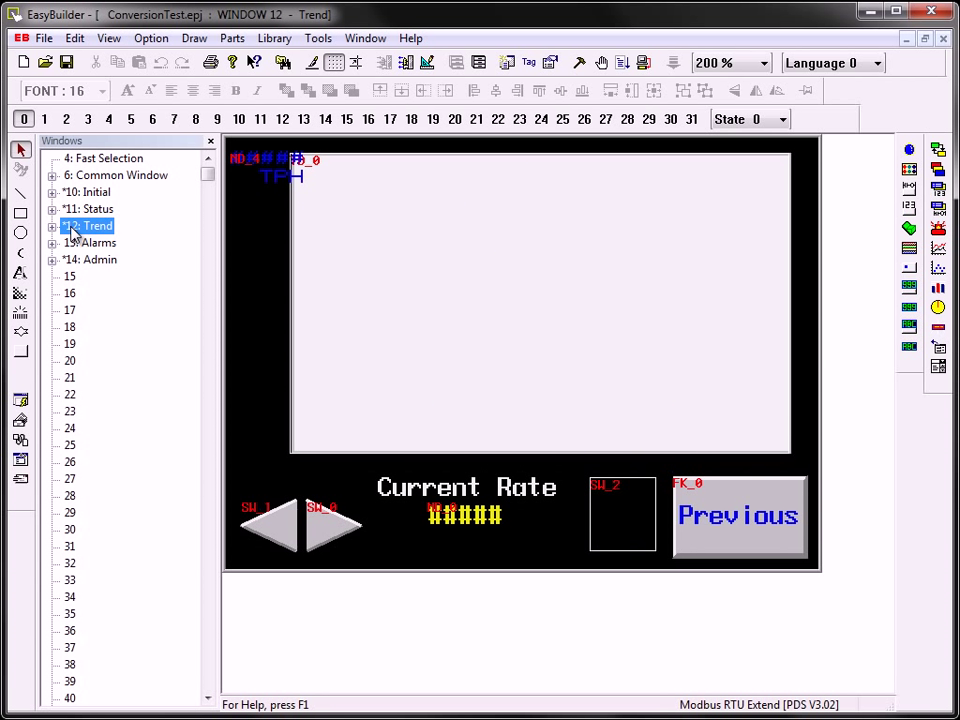
double_click(72, 244)
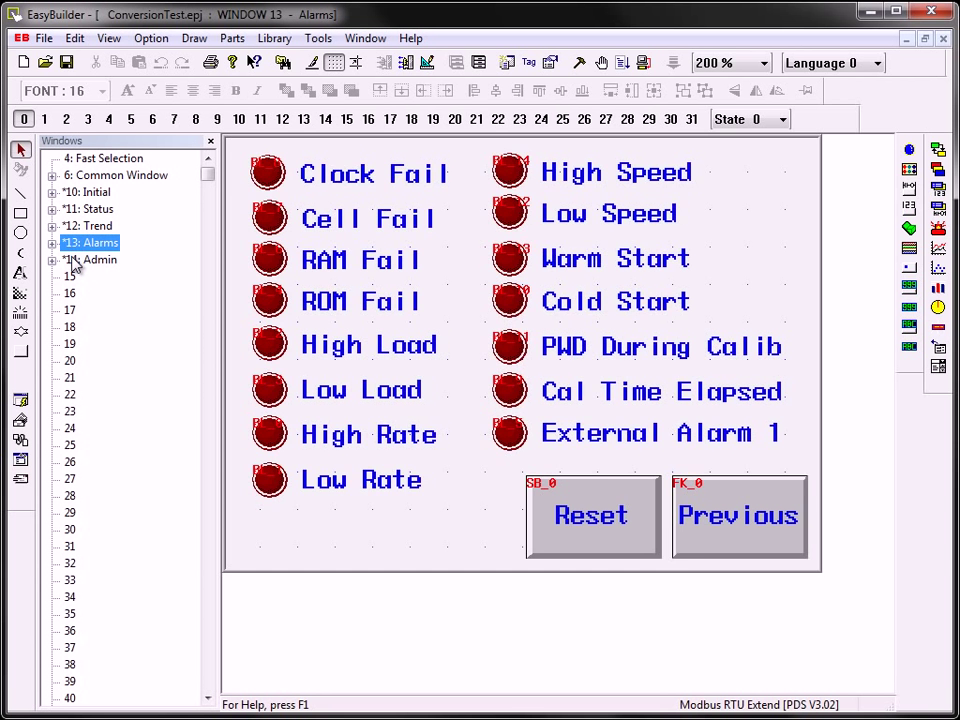
left_click(73, 260)
double_click(73, 260)
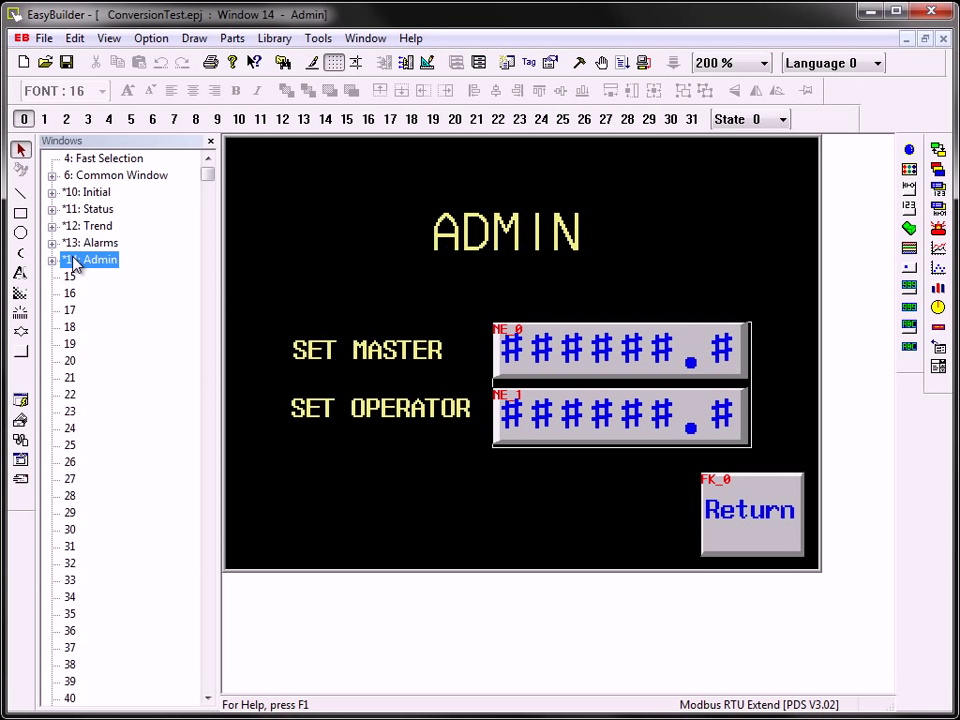
Step: Run the offline simulation and step through the Trend, Status, alarm and Admin screens
left_click(318, 40)
left_click(348, 110)
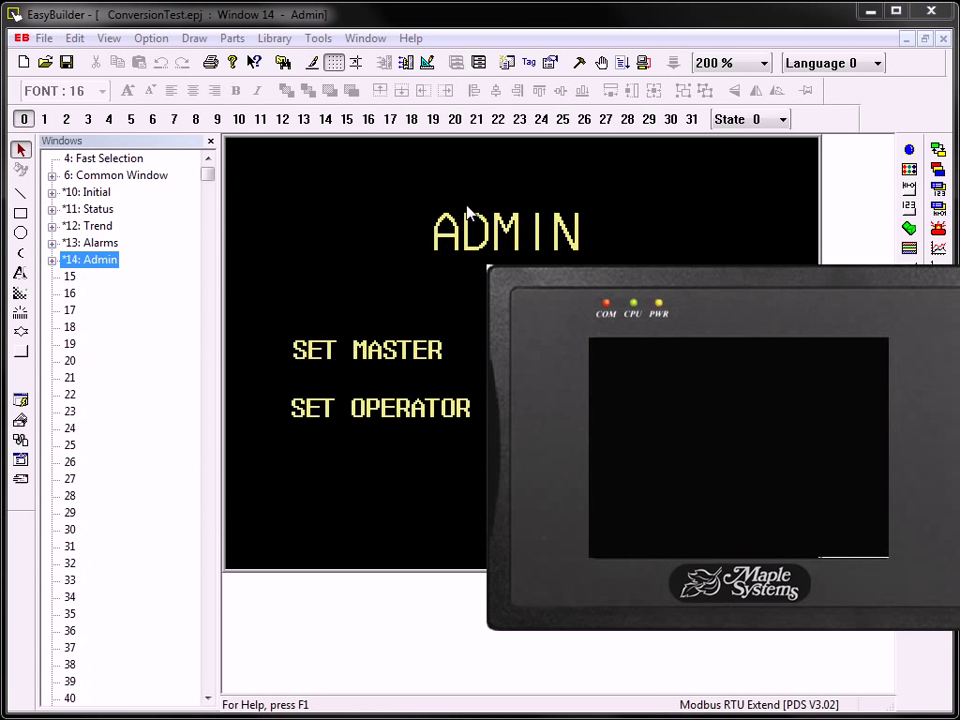
left_click_drag(716, 313, 474, 212)
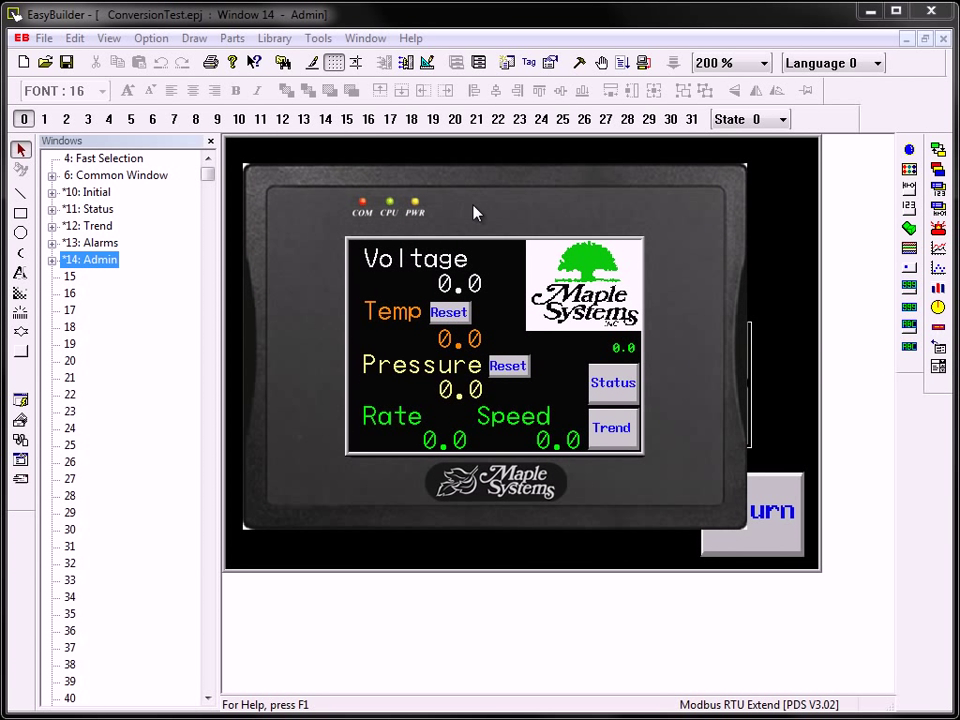
left_click(604, 440)
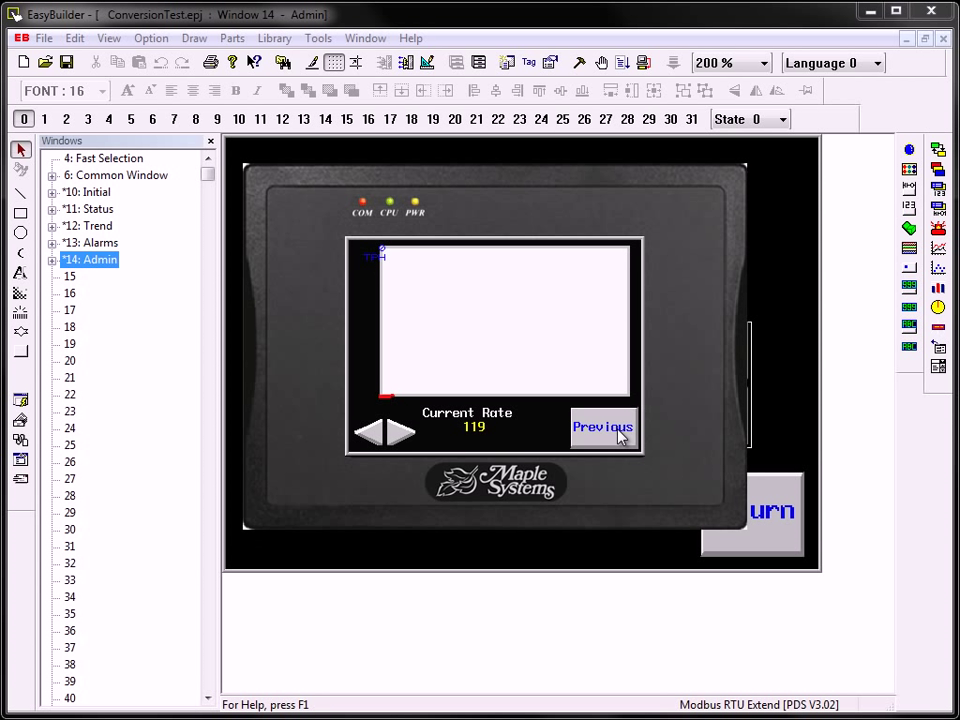
left_click(622, 432)
left_click(626, 393)
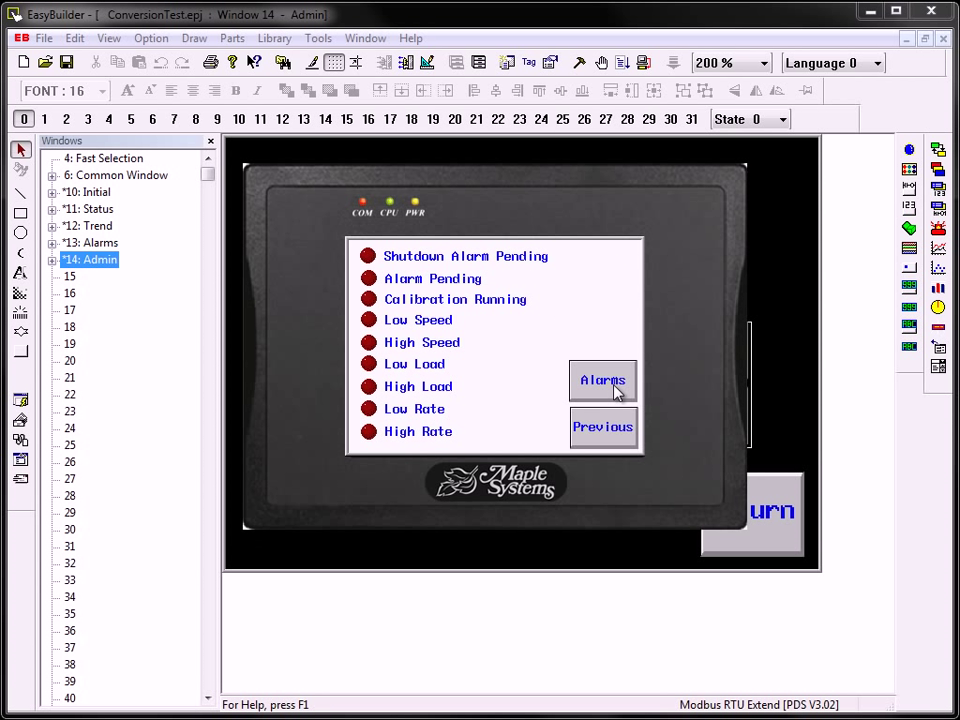
left_click(619, 392)
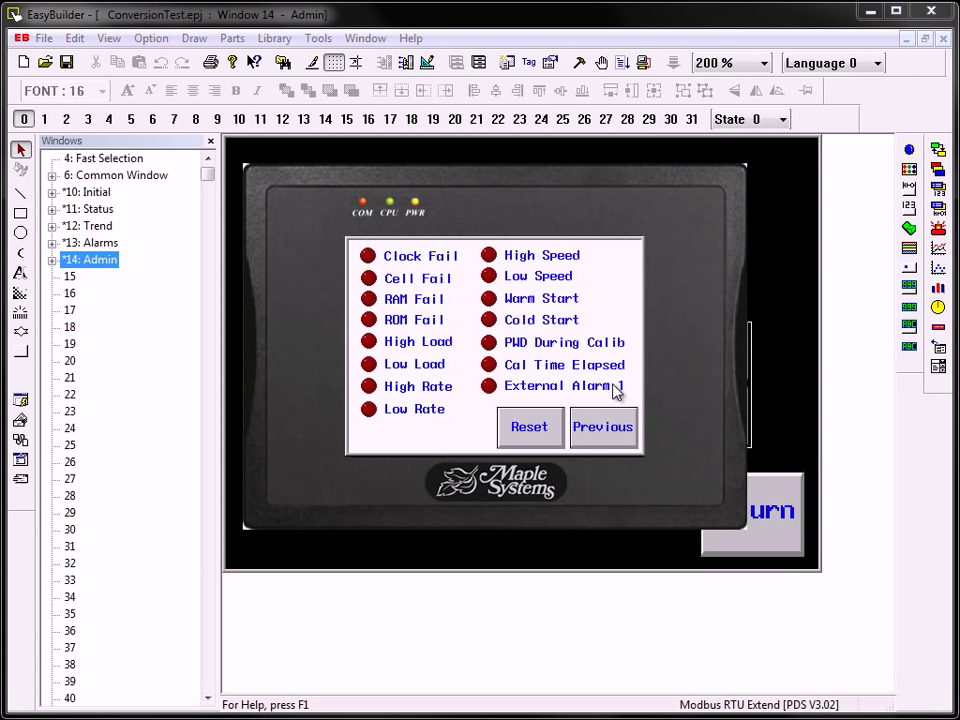
left_click(549, 431)
left_click(603, 437)
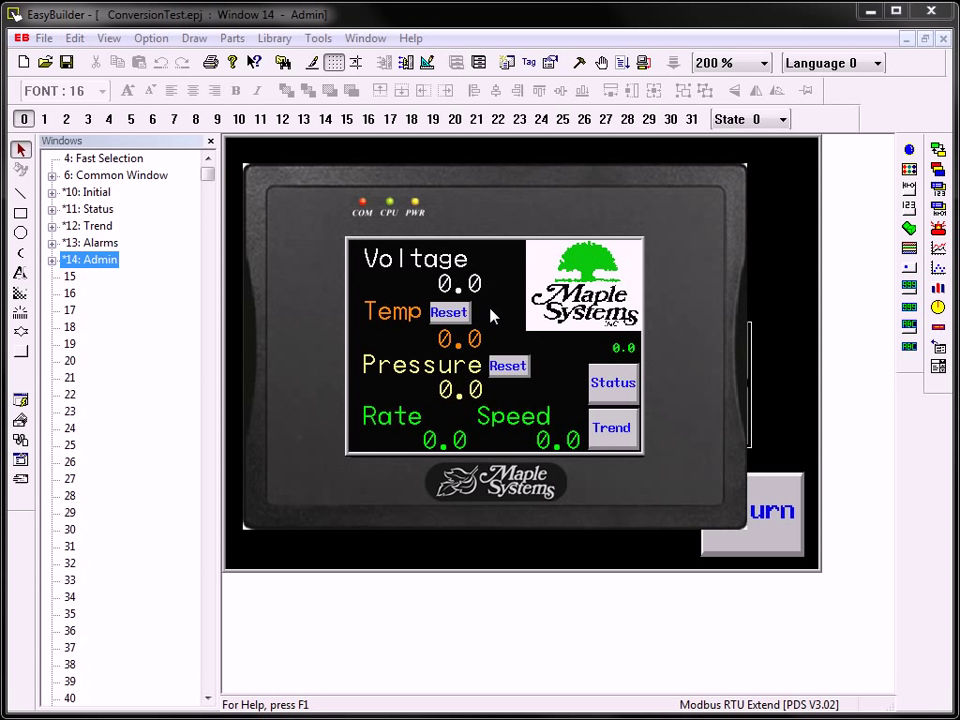
left_click(497, 262)
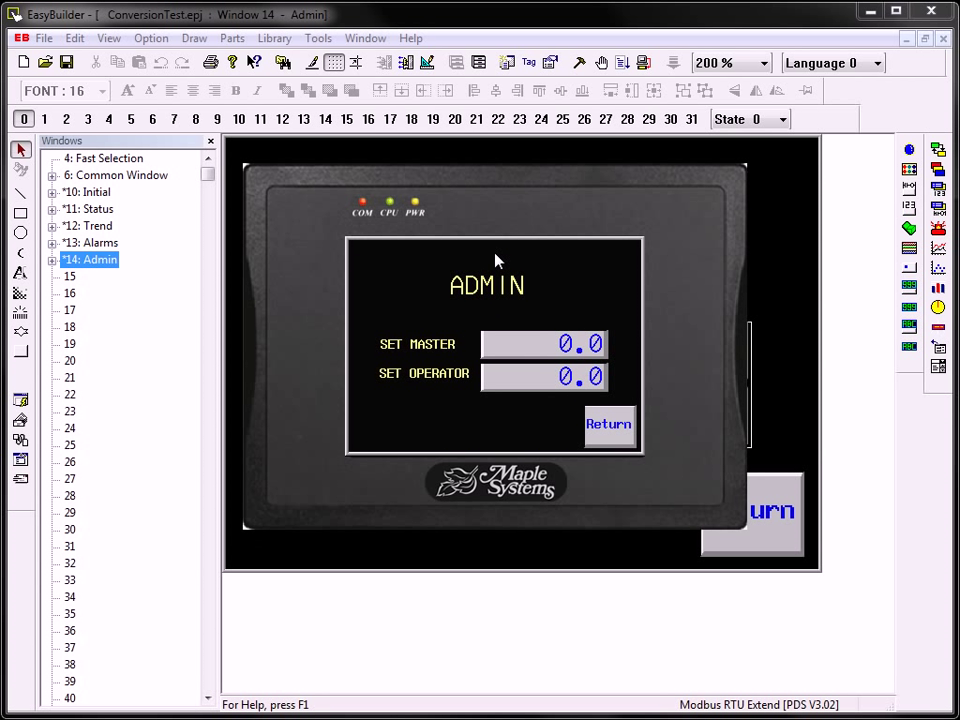
Step: Set SET OPERATOR to 98.7 on the keypad and return to the main readout screen
left_click(588, 376)
left_click(452, 346)
left_click(414, 346)
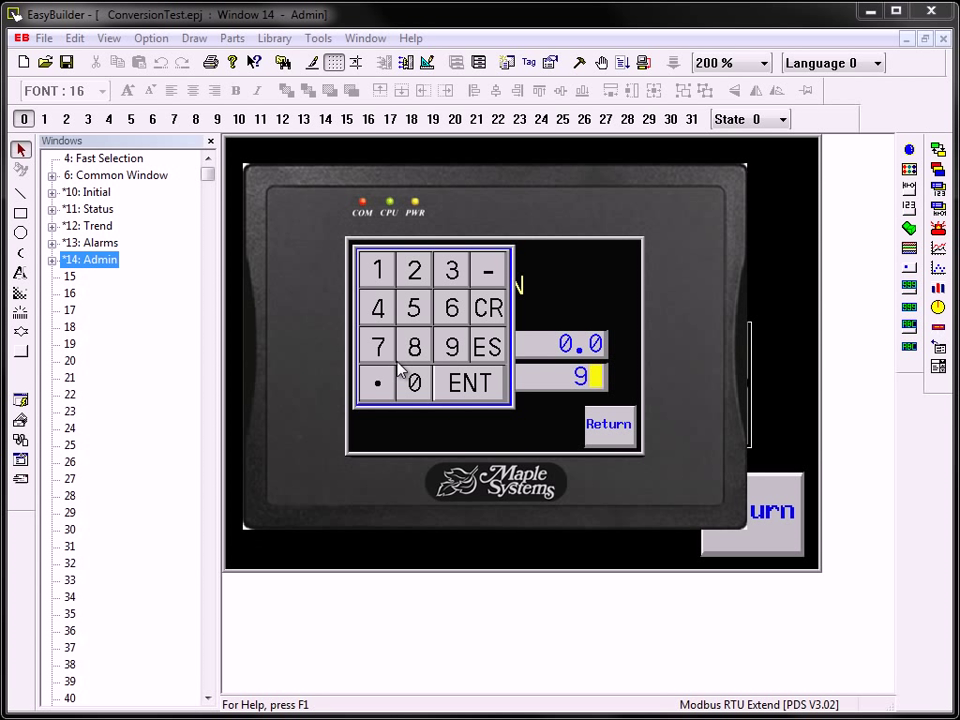
left_click(379, 380)
left_click(381, 360)
left_click(469, 382)
left_click(610, 428)
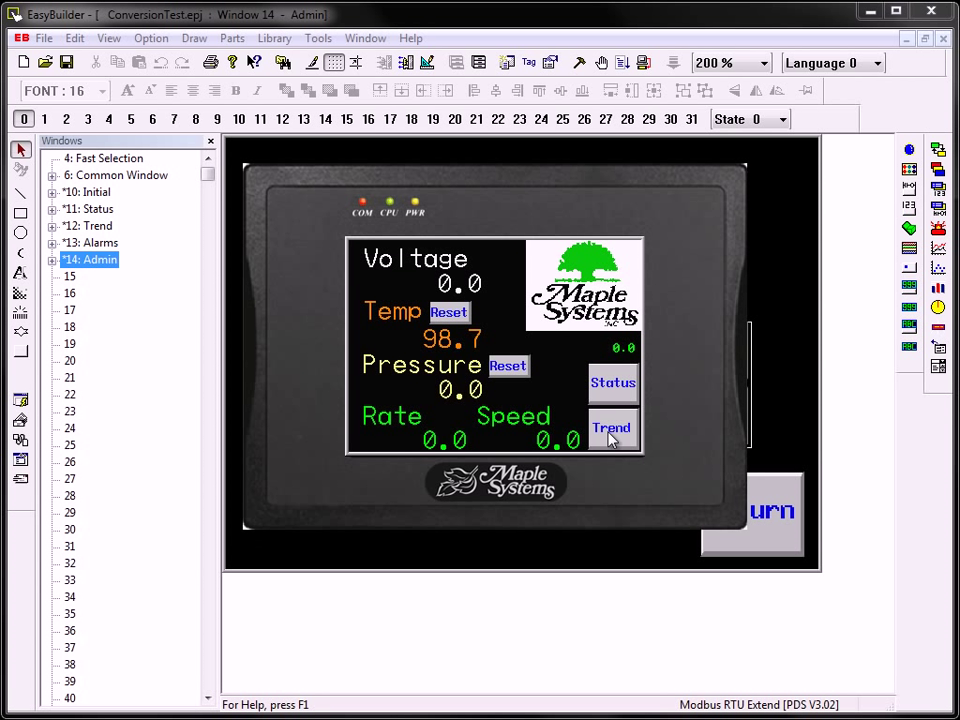
Step: Leave the simulator and compile ConversionTest to ConversionTest.eob with 0 errors
right_click(690, 437)
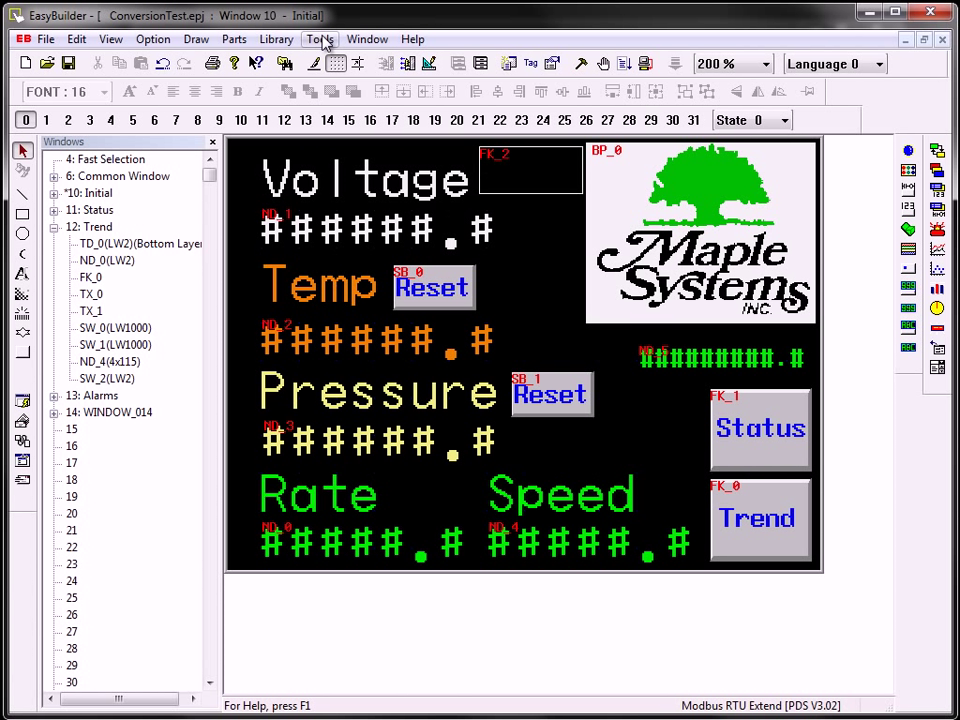
left_click(320, 40)
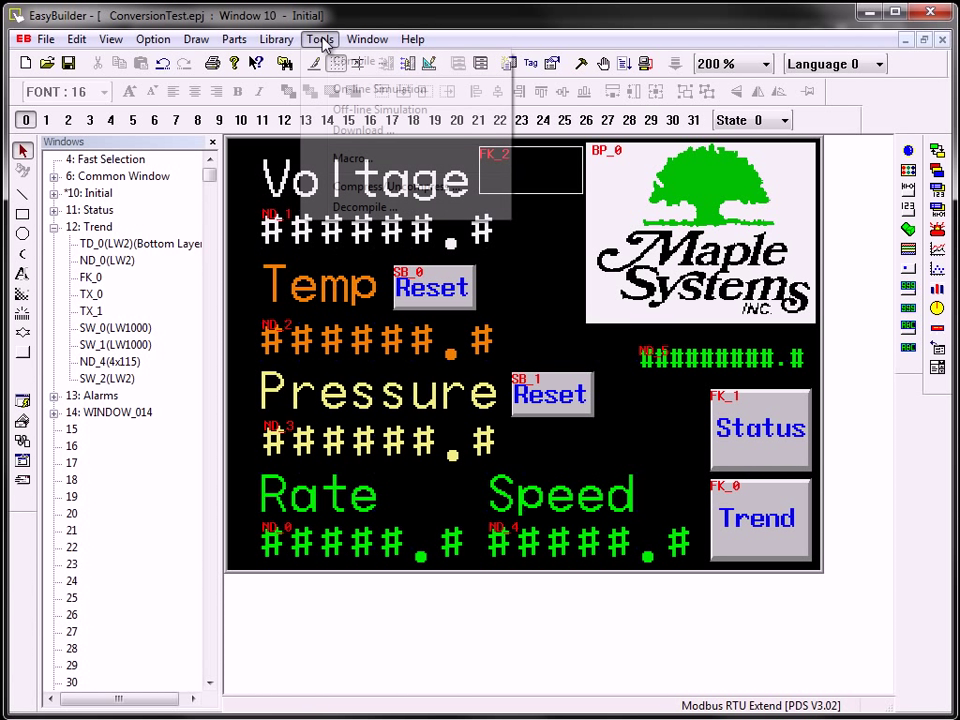
left_click(366, 64)
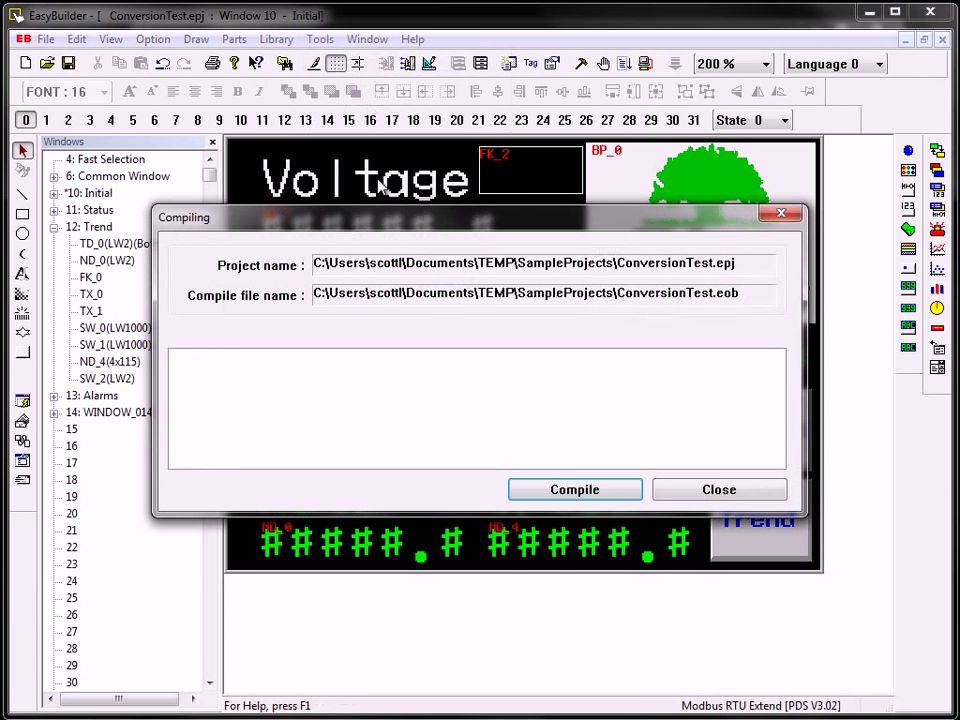
left_click(588, 489)
left_click(709, 490)
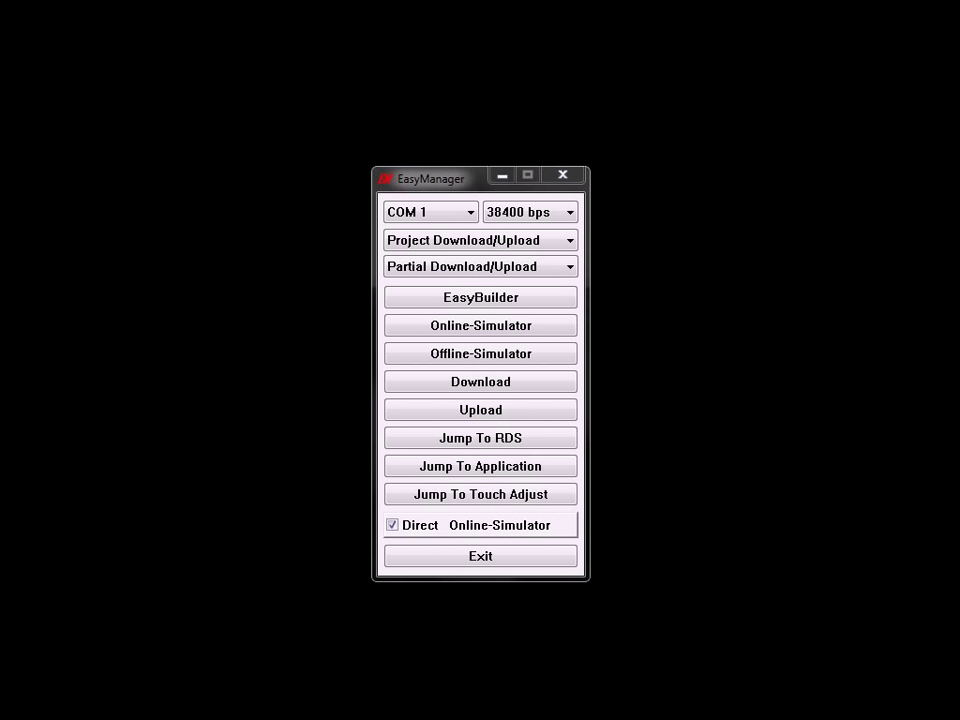
Step: Upload the project in EasyManager to a new .eob file named FileName
left_click(535, 413)
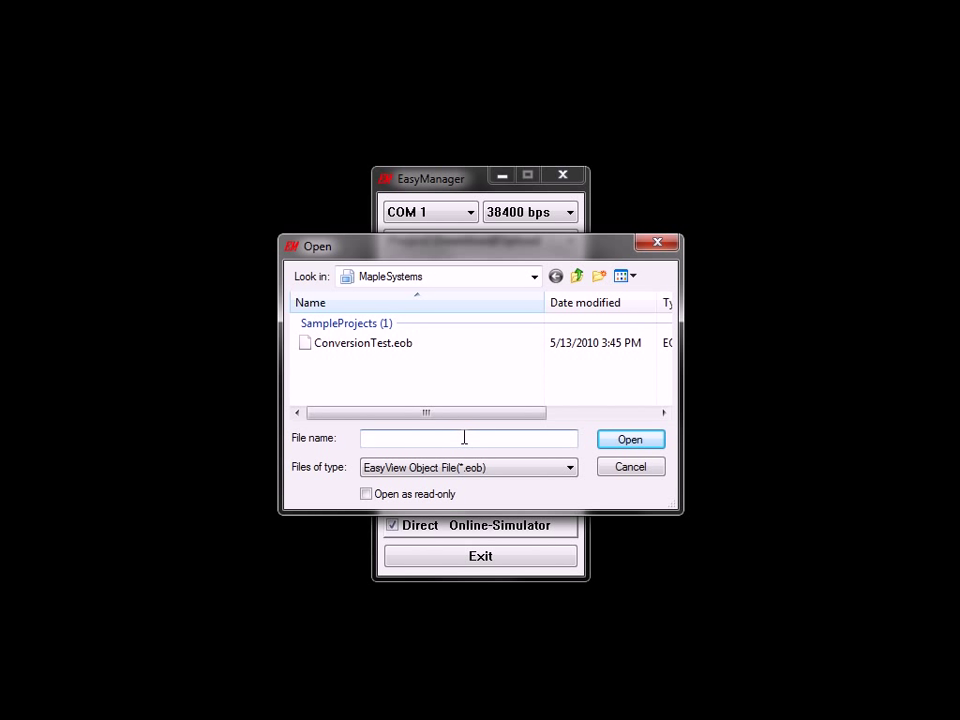
type("FileName")
left_click(631, 446)
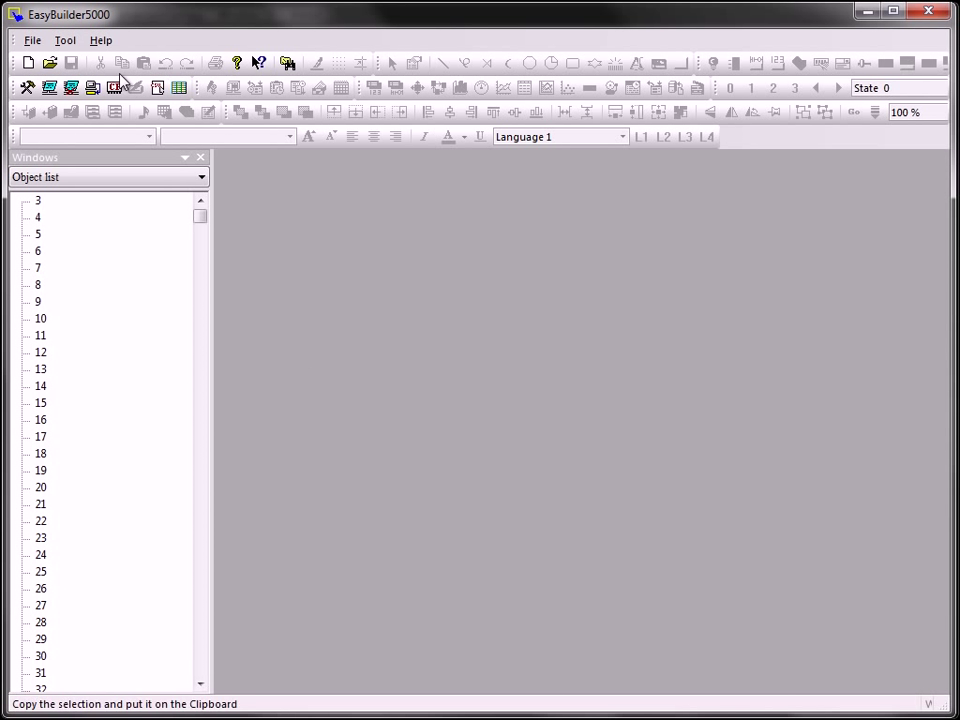
Step: Start Translate HMI500 Project and select ConversionTest.eob as the source EOB file
left_click(65, 40)
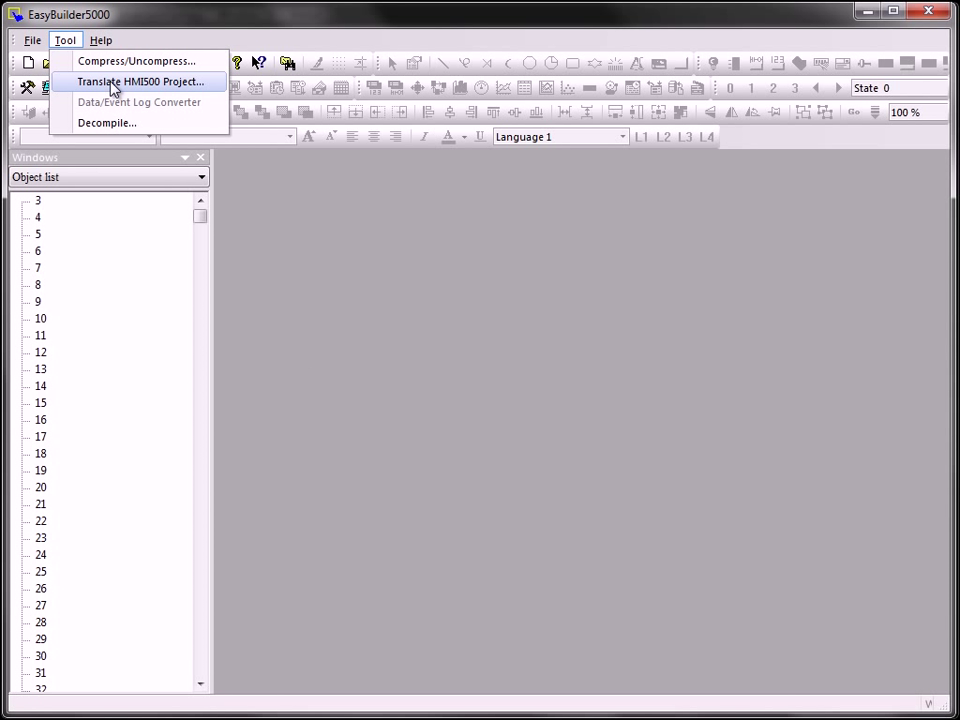
left_click(113, 85)
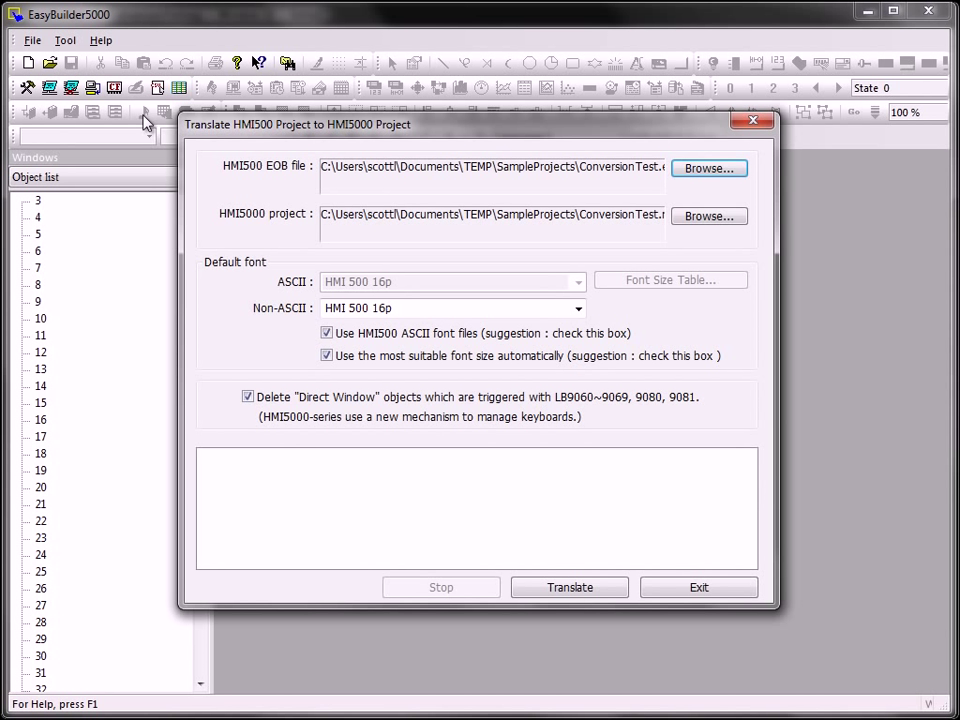
left_click(714, 176)
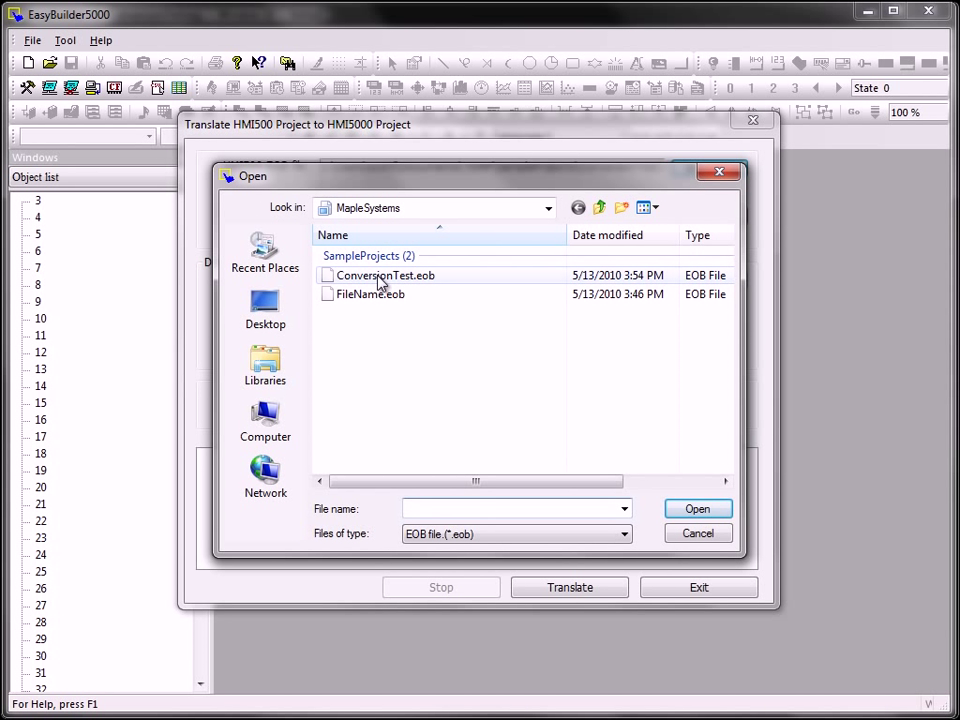
left_click(380, 279)
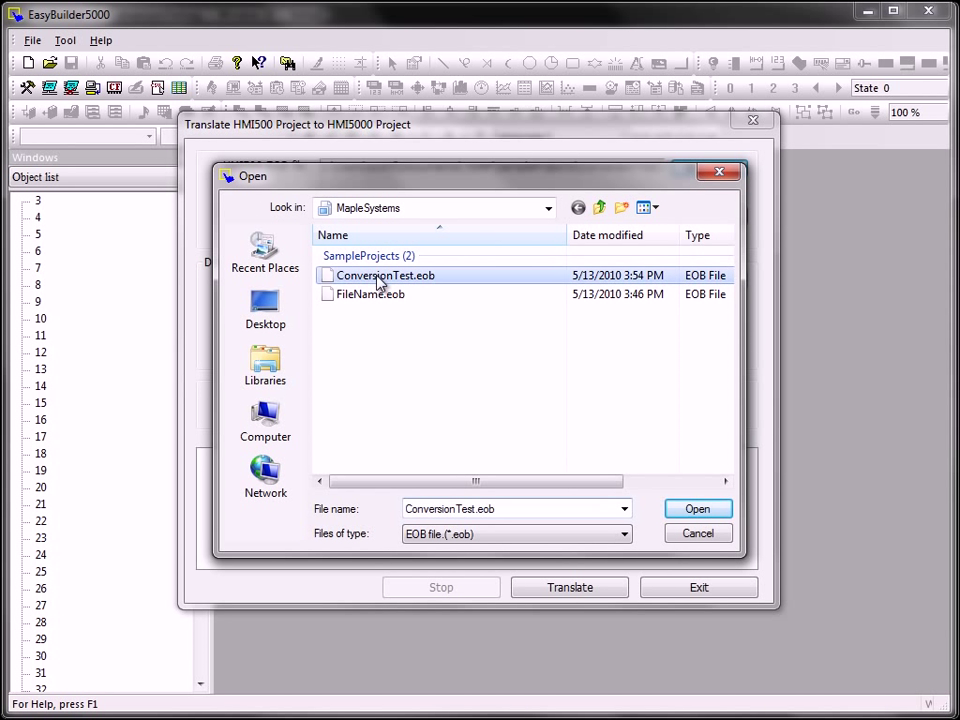
left_click(698, 510)
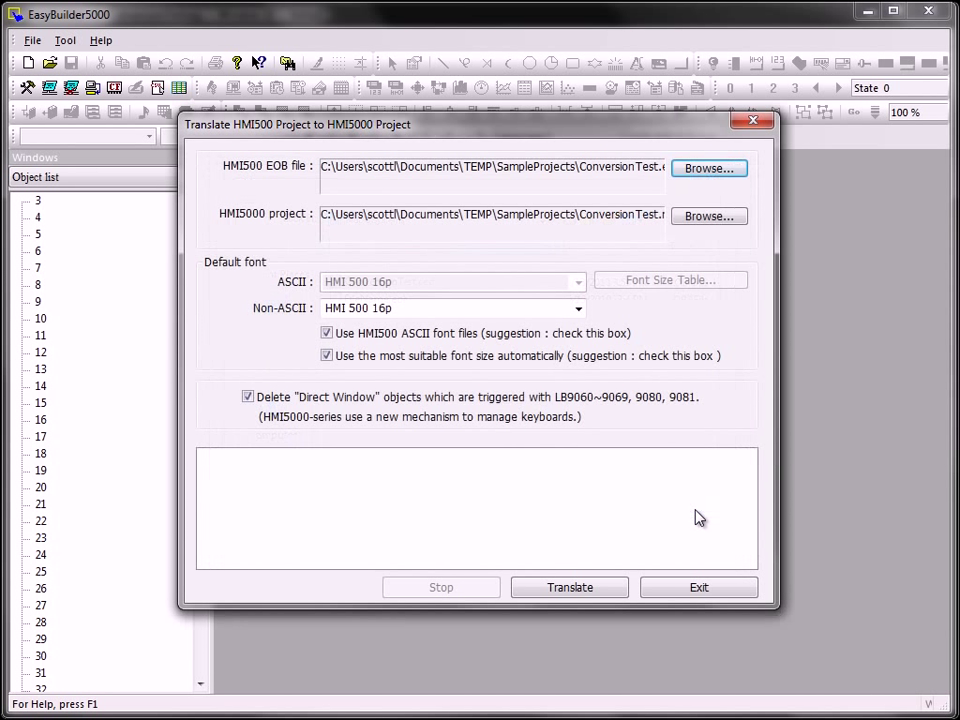
Step: Translate ConversionTest to an HMI5000 project, exit after 'succeeded', and bring up the Open dialog
left_click(574, 588)
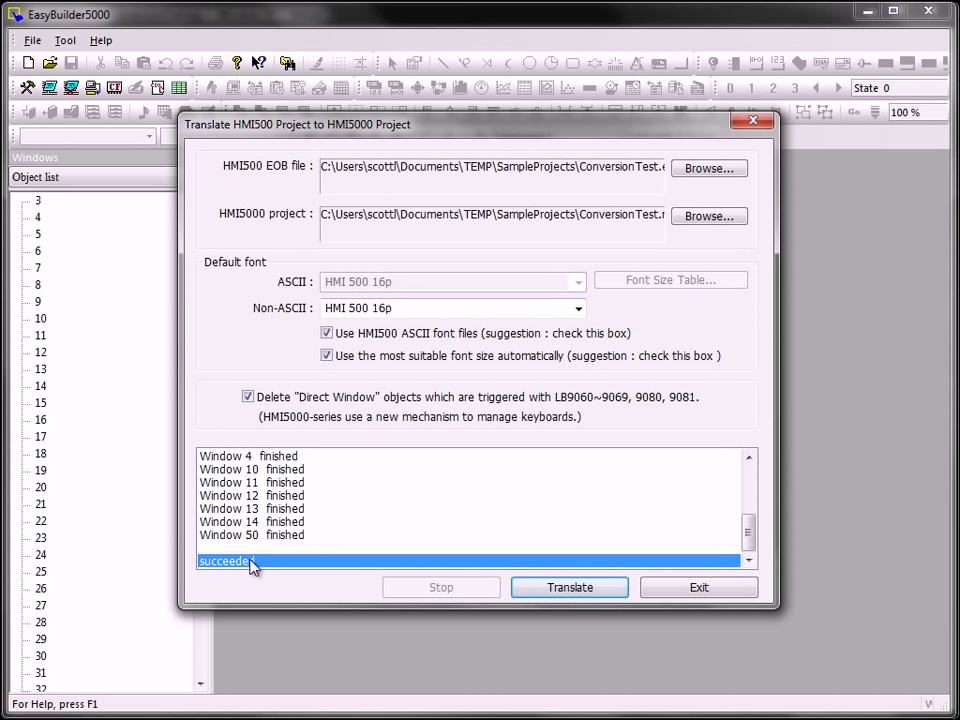
left_click(700, 590)
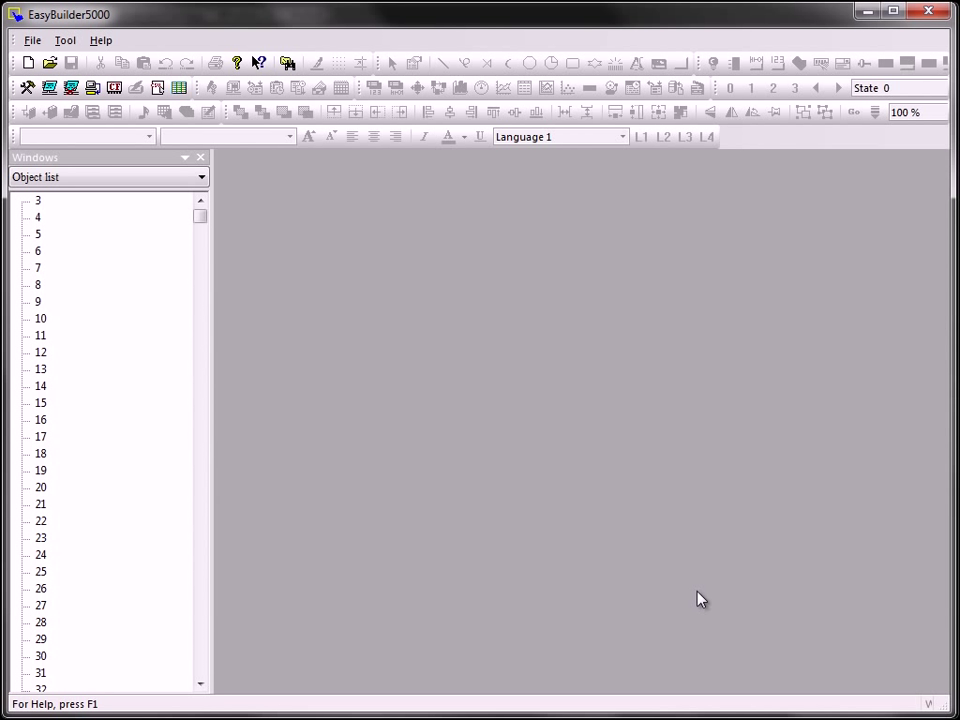
left_click(49, 64)
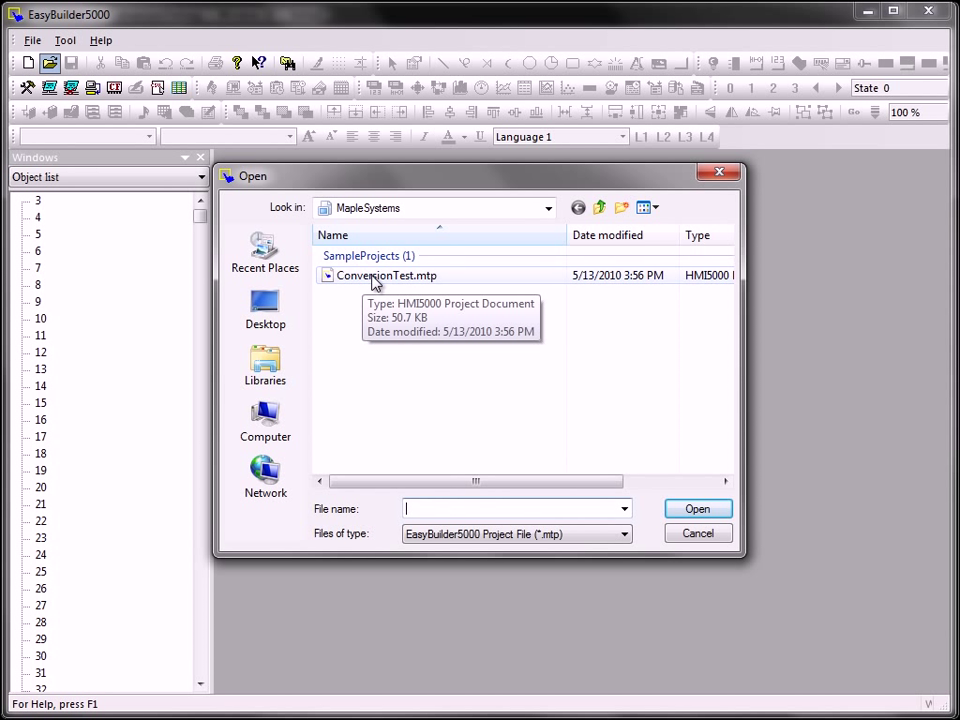
Step: Load ConversionTest.mtp and open windows 11 Status, 12 Trend, 13 Alarms and 14 Admin as tabs
left_click(372, 279)
left_click(700, 512)
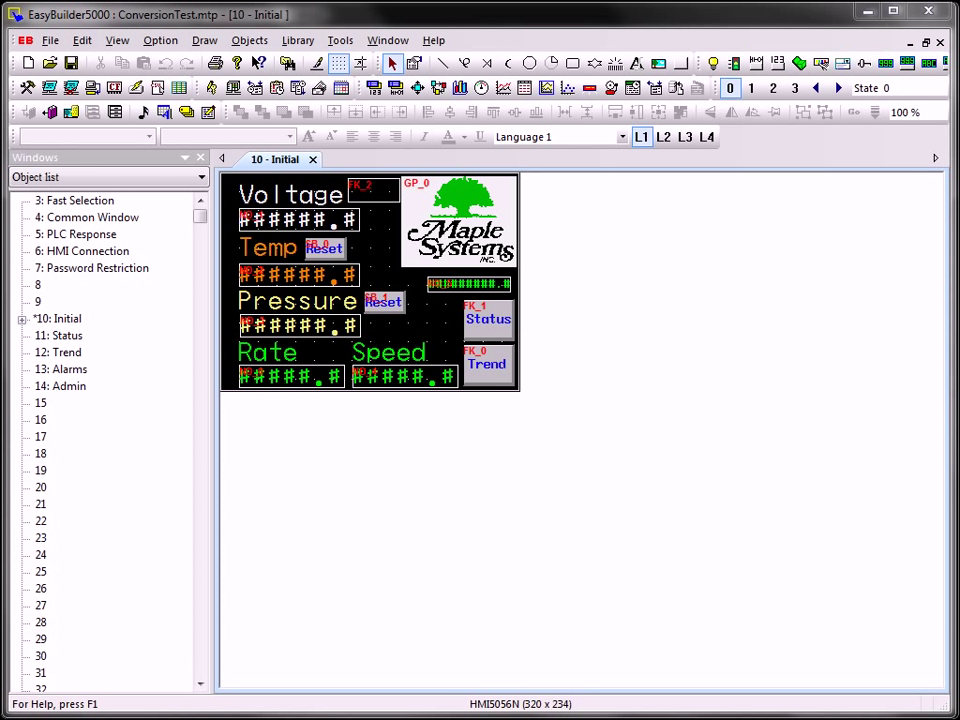
double_click(47, 341)
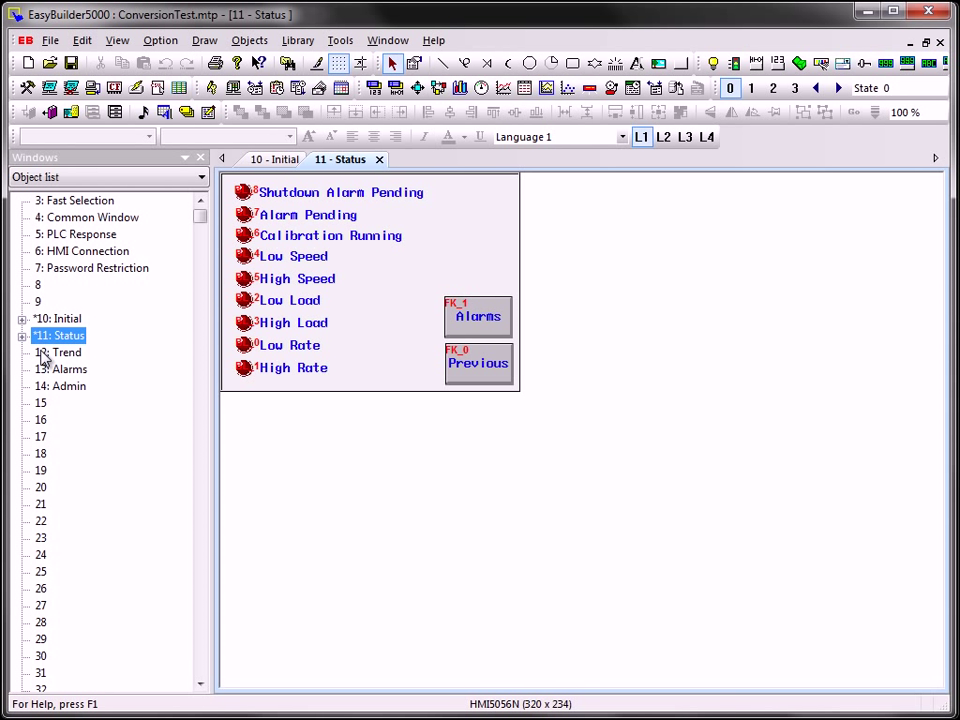
double_click(42, 355)
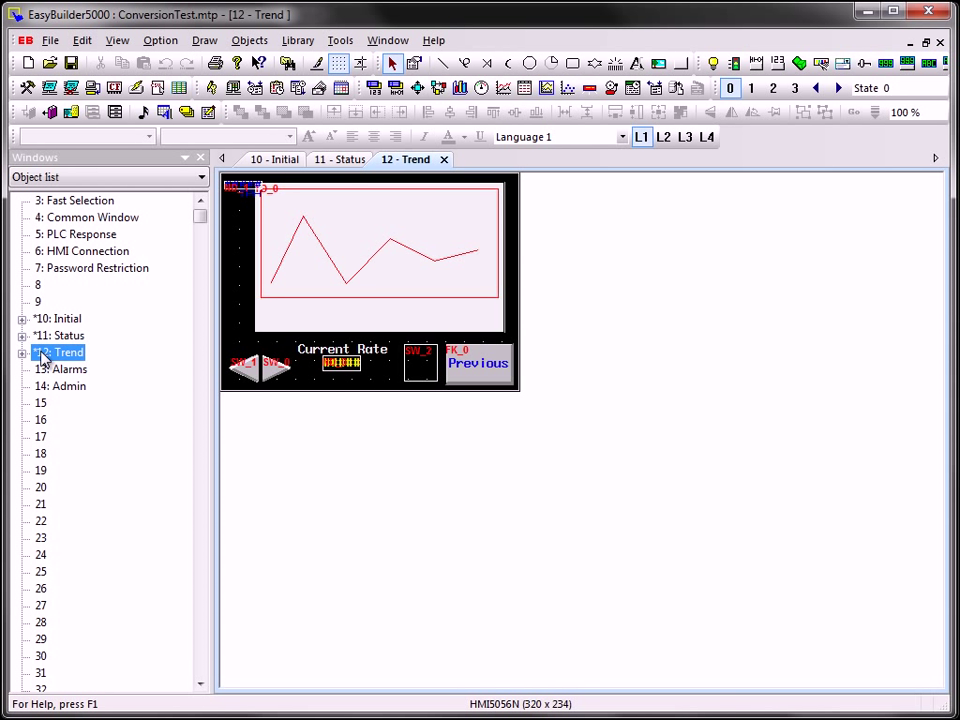
left_click(41, 371)
double_click(41, 372)
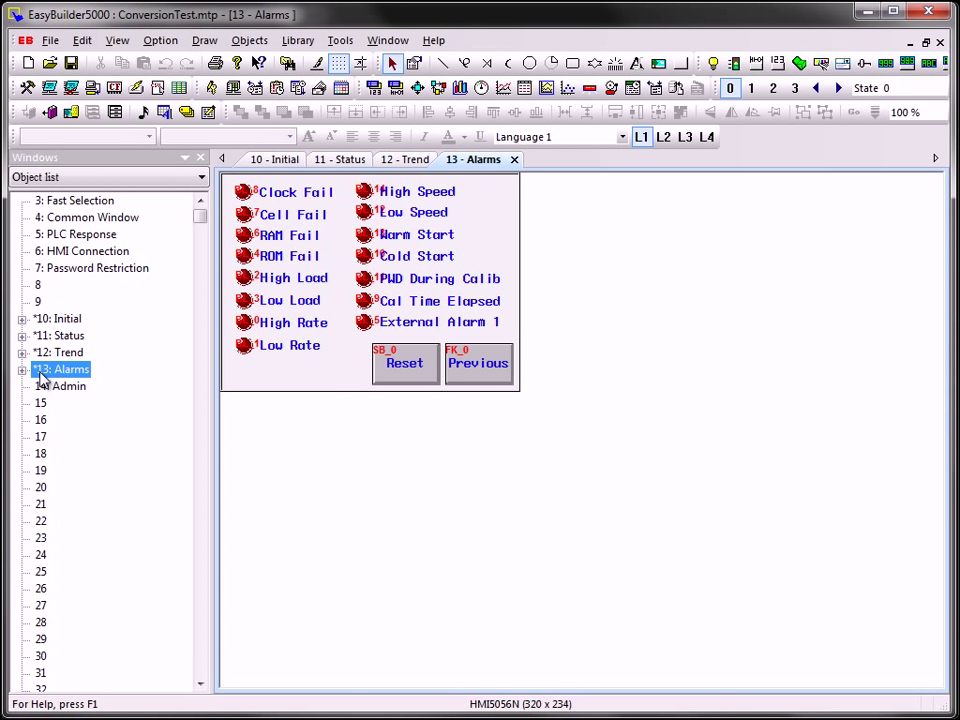
double_click(41, 389)
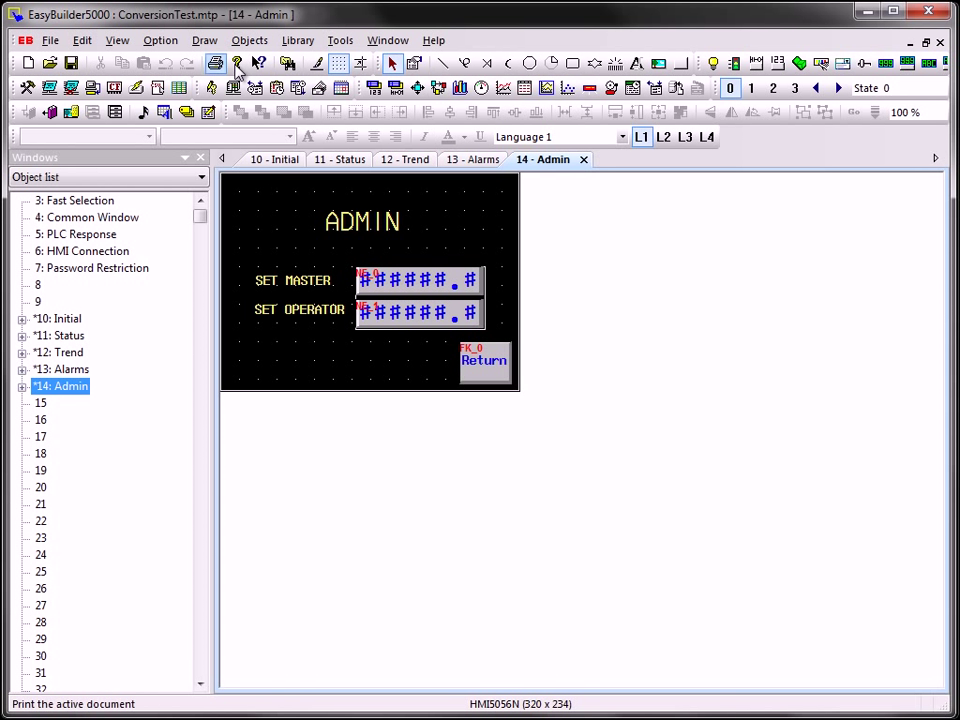
Step: Compile the translated ConversionTest project and build its fonts
left_click(343, 41)
left_click(348, 62)
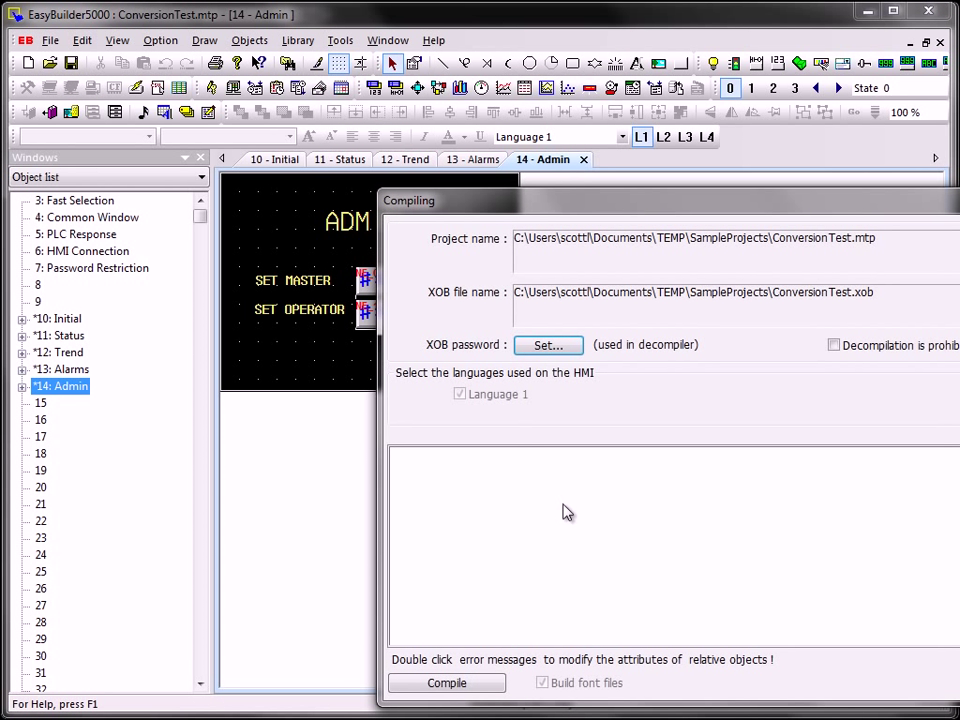
left_click(483, 683)
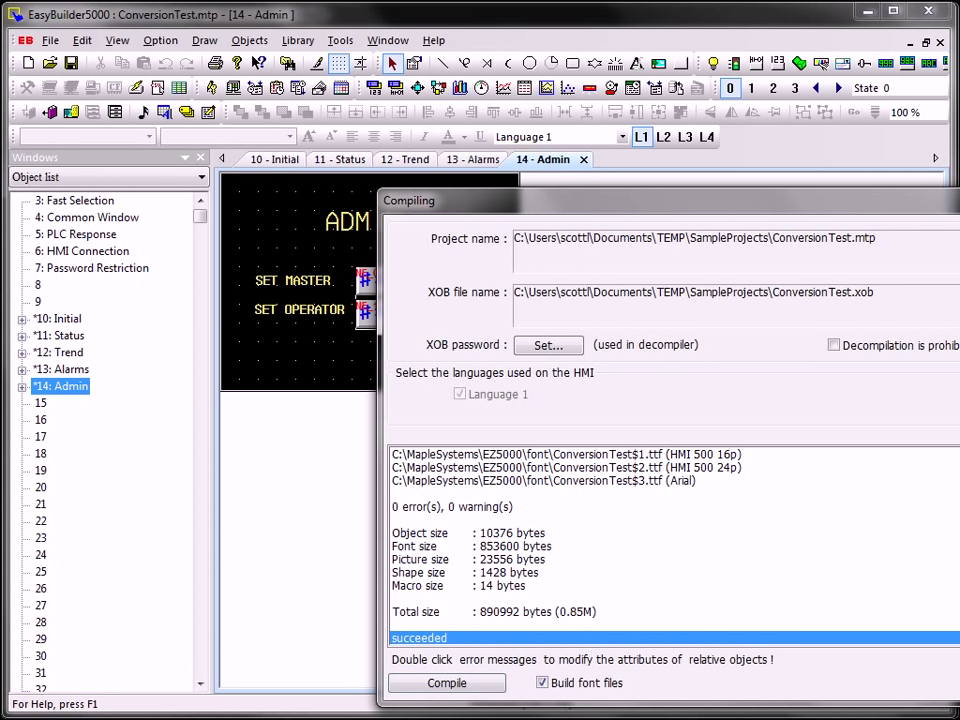
key("Escape")
Step: Launch offline simulation and check the Status and Trend screens from the main screen
left_click(340, 41)
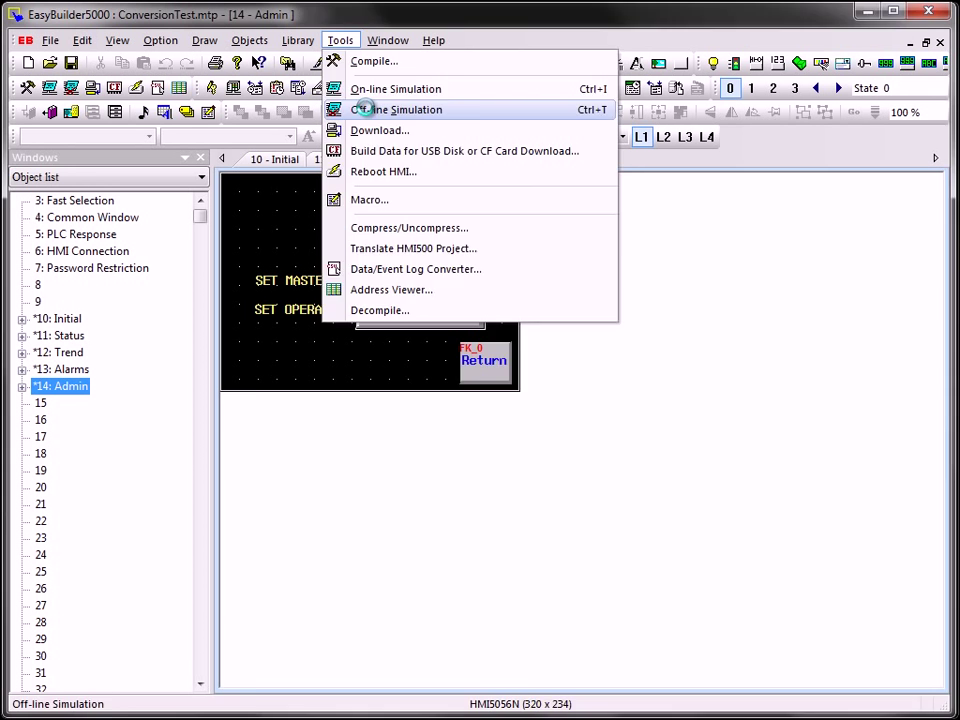
left_click(390, 109)
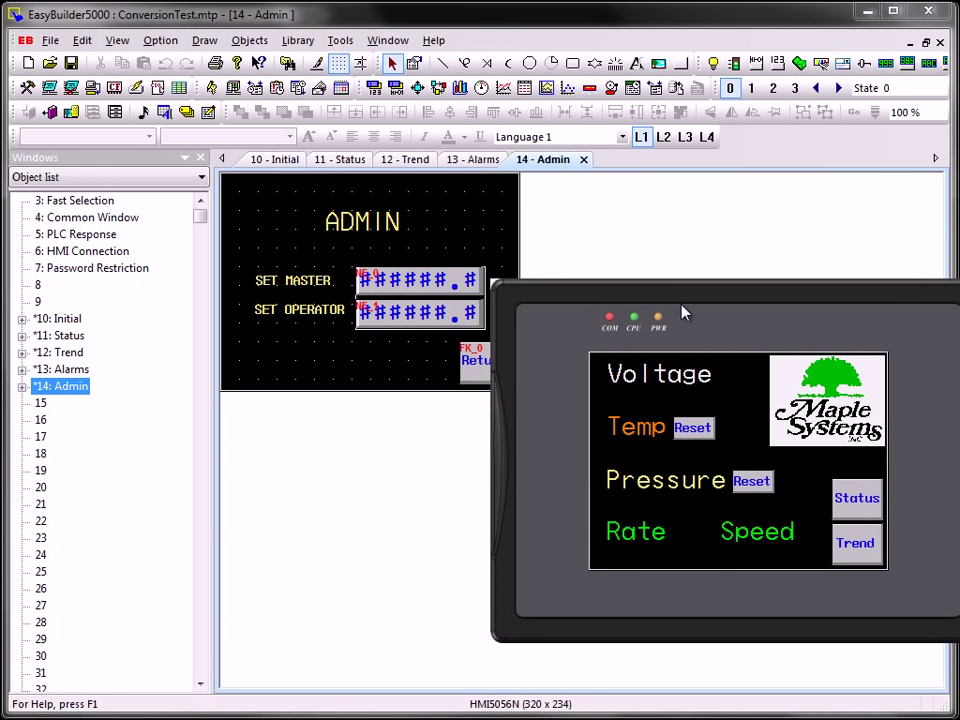
left_click_drag(683, 313, 423, 188)
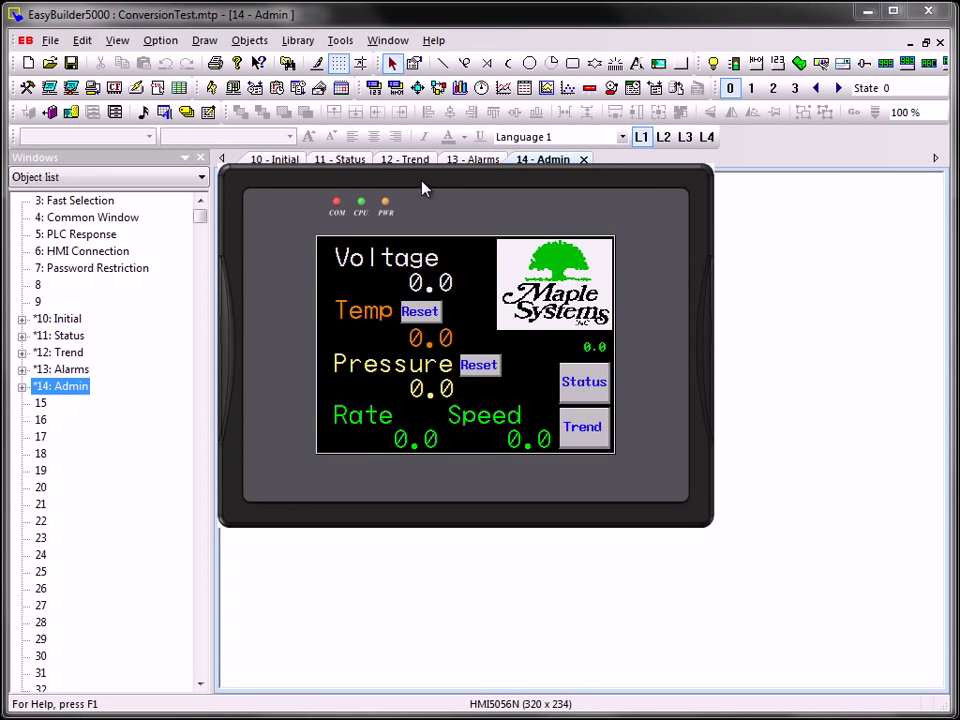
left_click(588, 386)
left_click(579, 428)
left_click(581, 428)
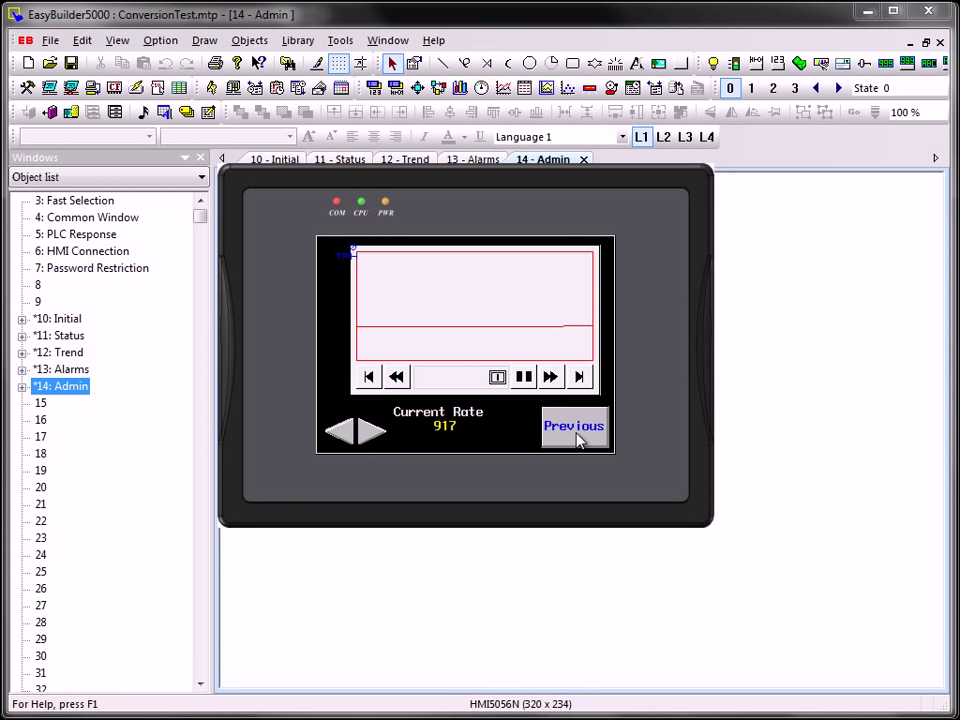
left_click(579, 431)
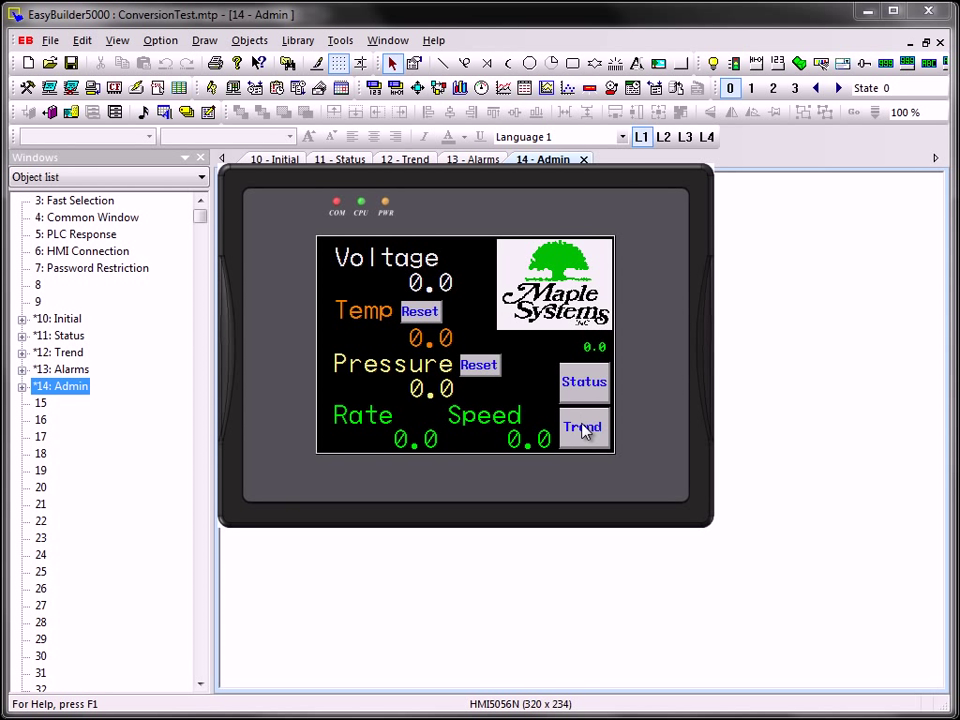
Step: Enter 564 as SET MASTER on the ADMIN screen, return to the main screen, and bring up the exit option
left_click(465, 258)
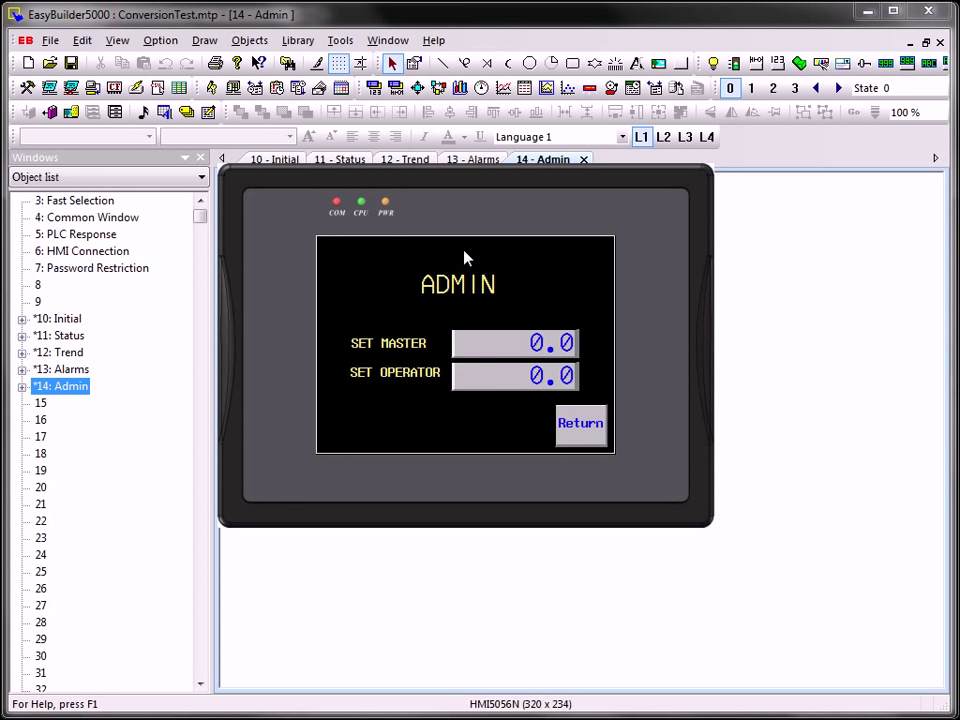
left_click(510, 345)
left_click(388, 306)
left_click(418, 309)
left_click(349, 307)
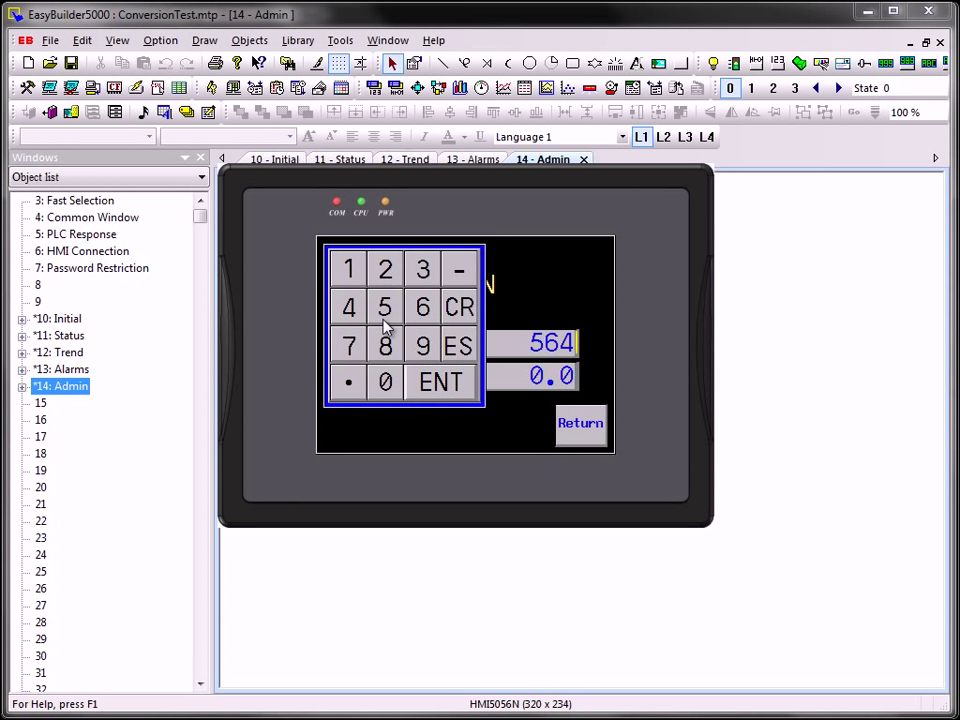
left_click(443, 386)
left_click(574, 433)
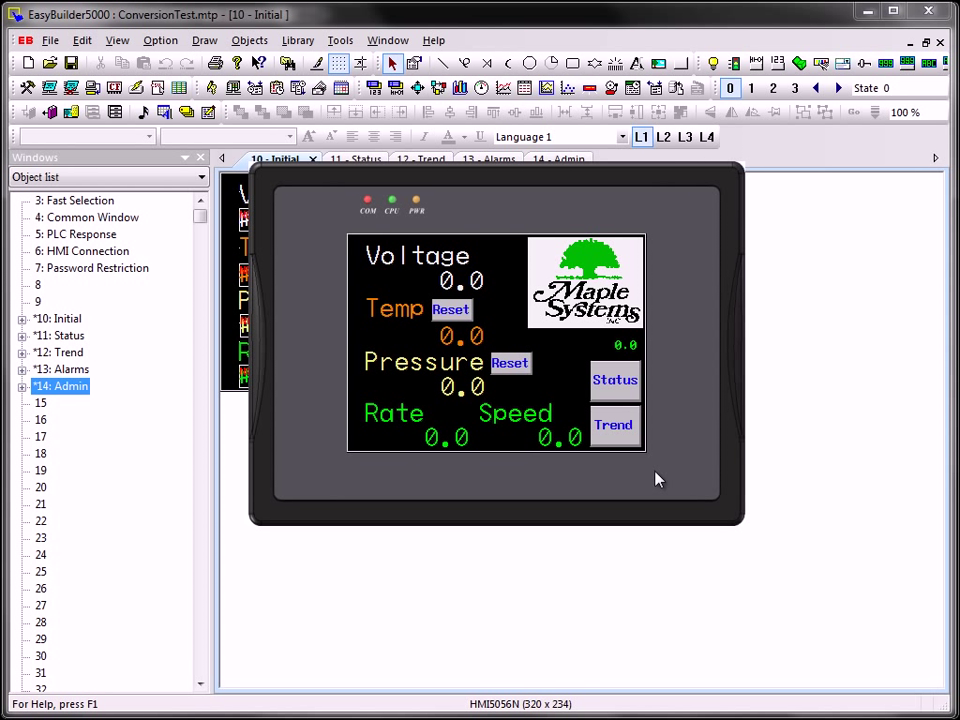
right_click(607, 478)
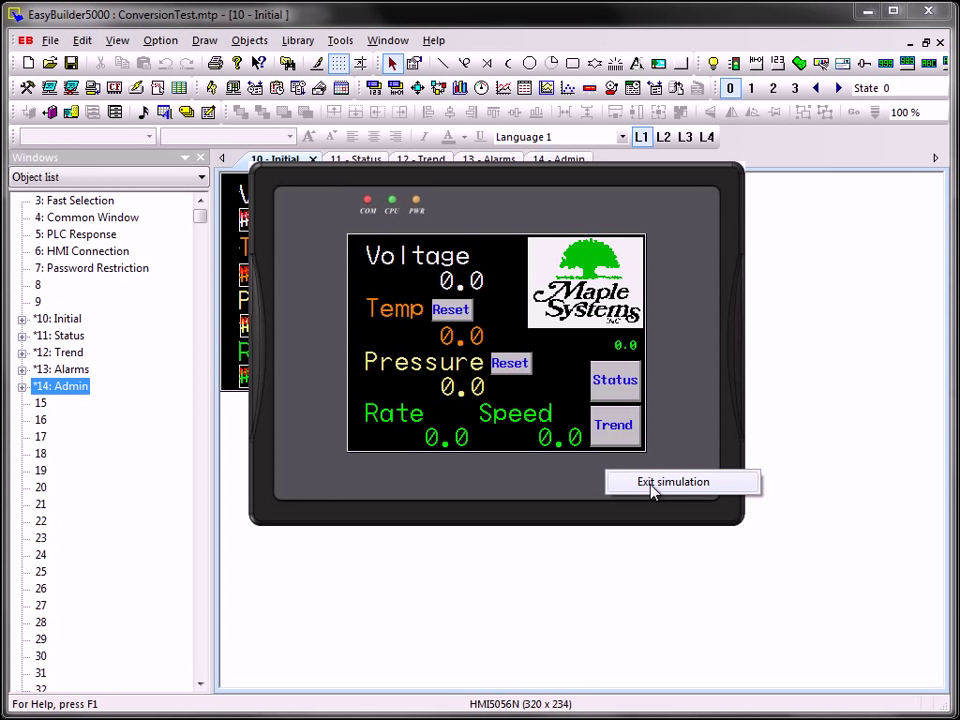
Step: Exit simulation, then in the HMI500 translator drop ASCII font files and keep Arial as non-ASCII font
left_click(653, 488)
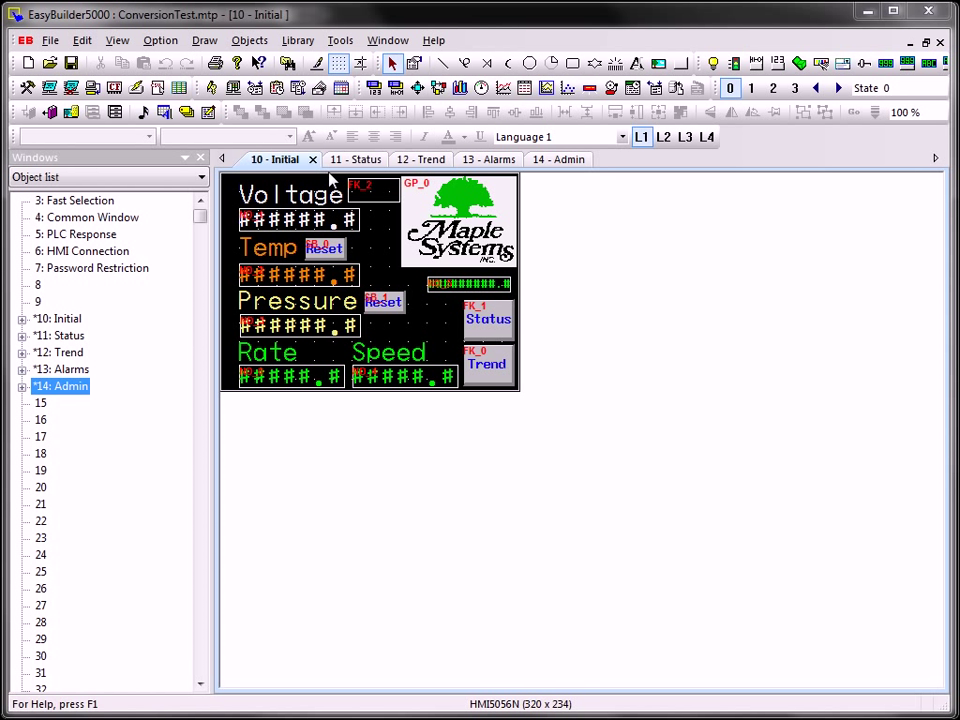
left_click(342, 41)
left_click(390, 246)
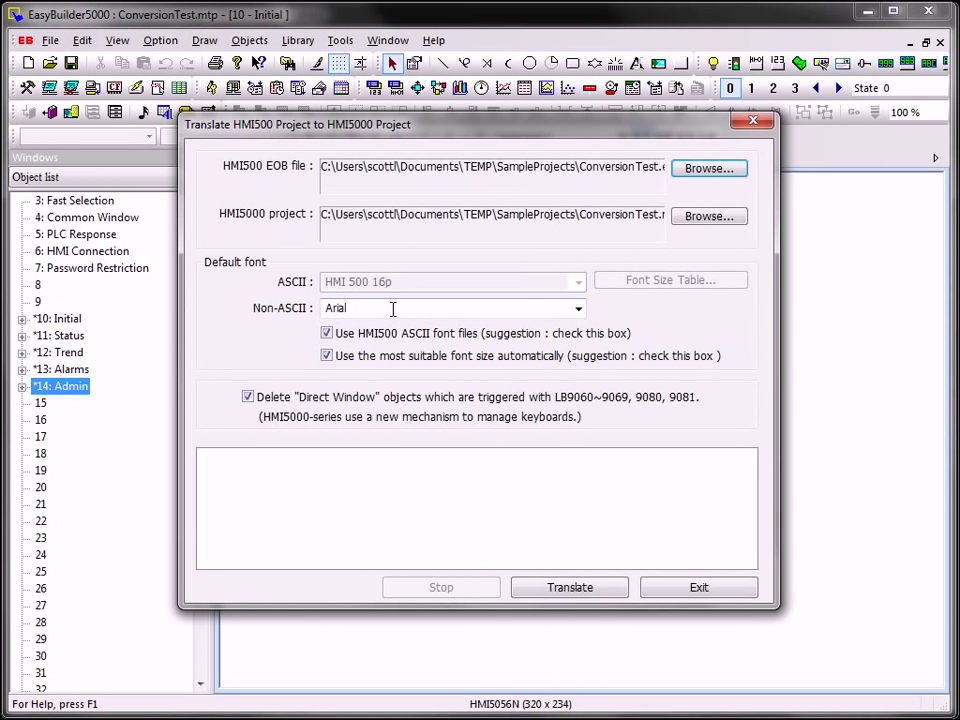
left_click(327, 334)
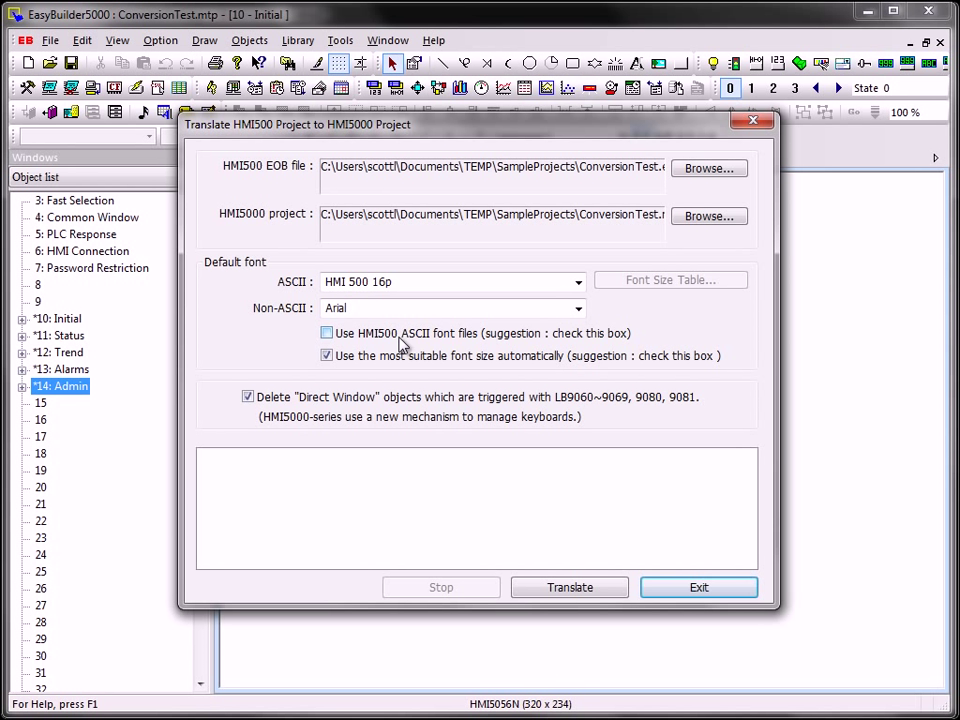
left_click(577, 308)
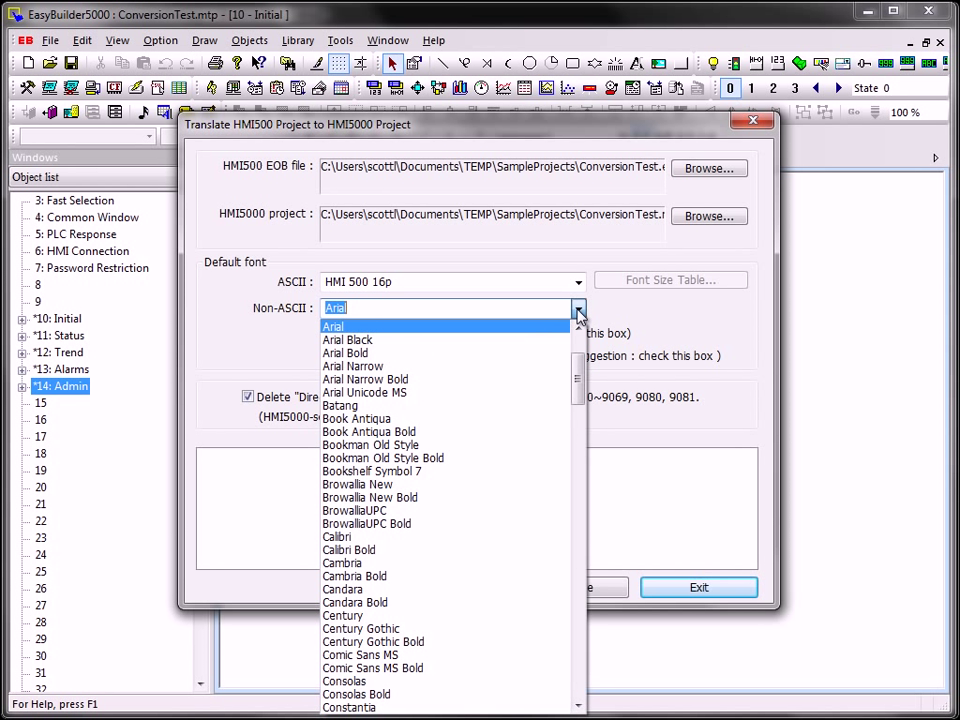
left_click(357, 328)
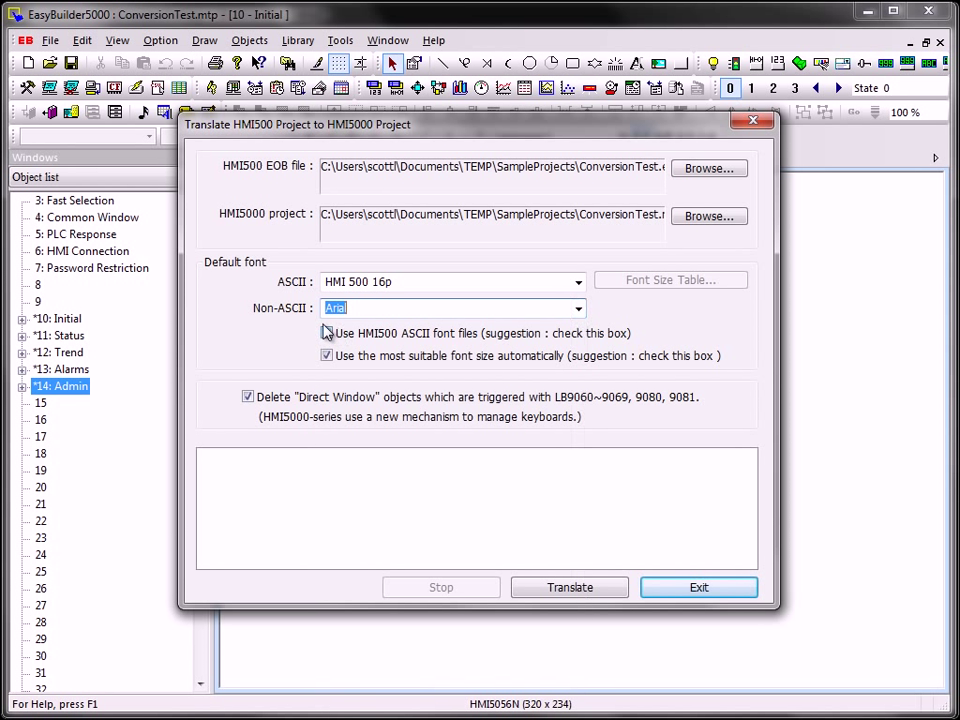
Step: Set the ASCII font to Arial and translate the project successfully
left_click(578, 282)
scroll(581, 325, "up", 20)
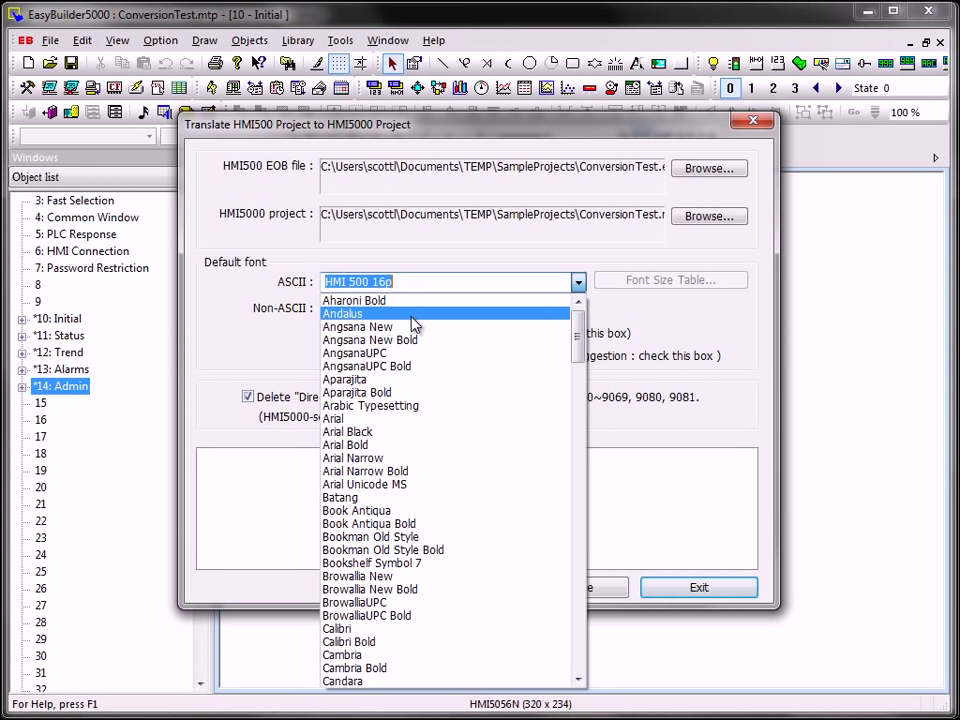
left_click(354, 419)
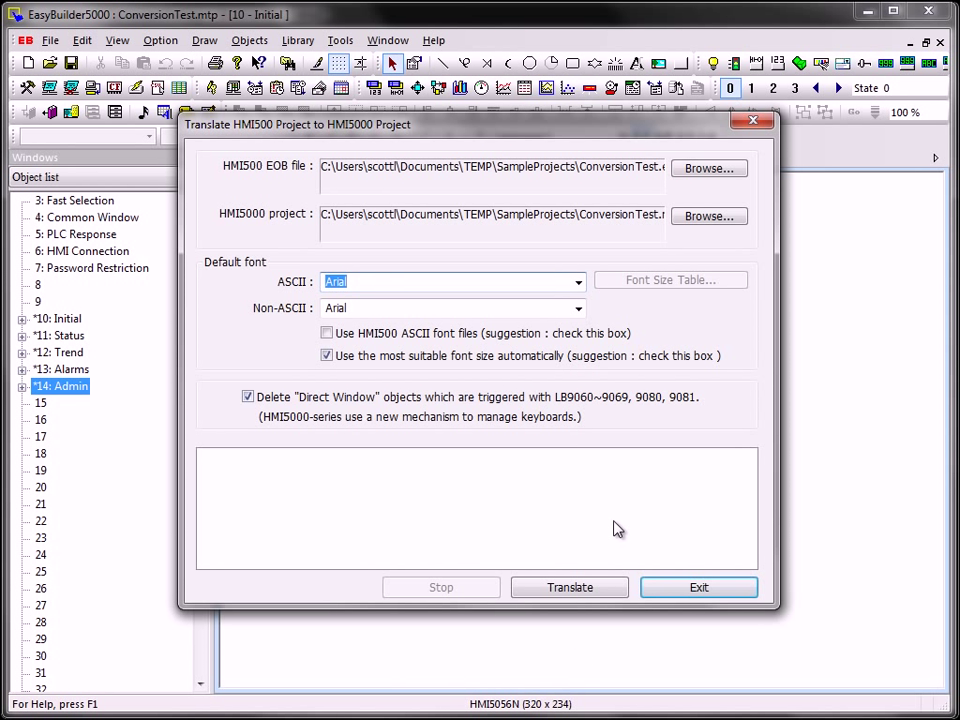
left_click(586, 592)
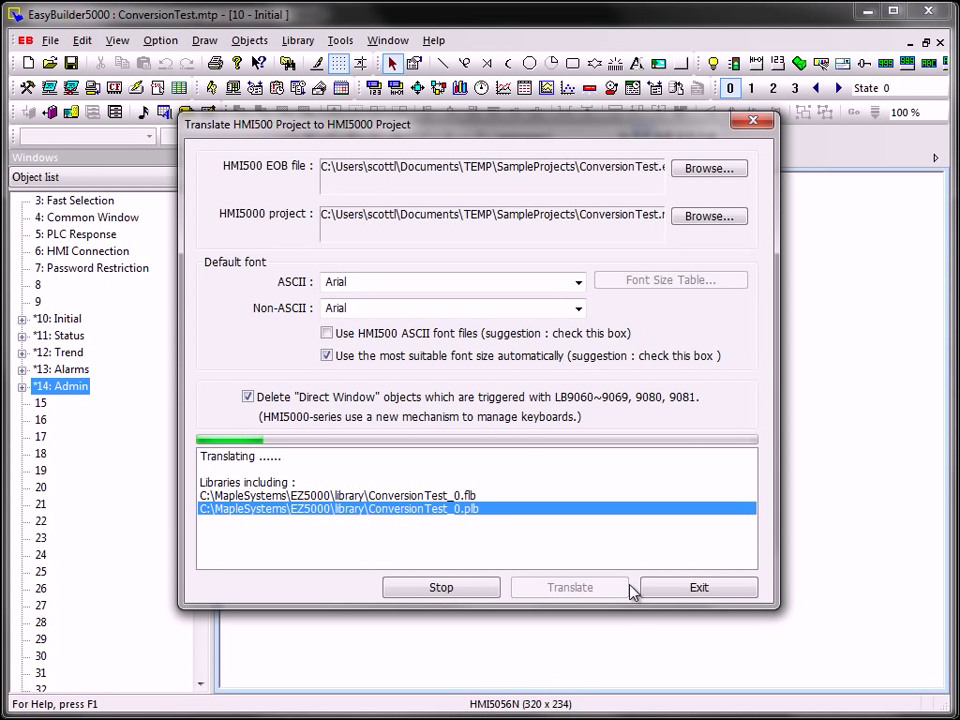
left_click(700, 589)
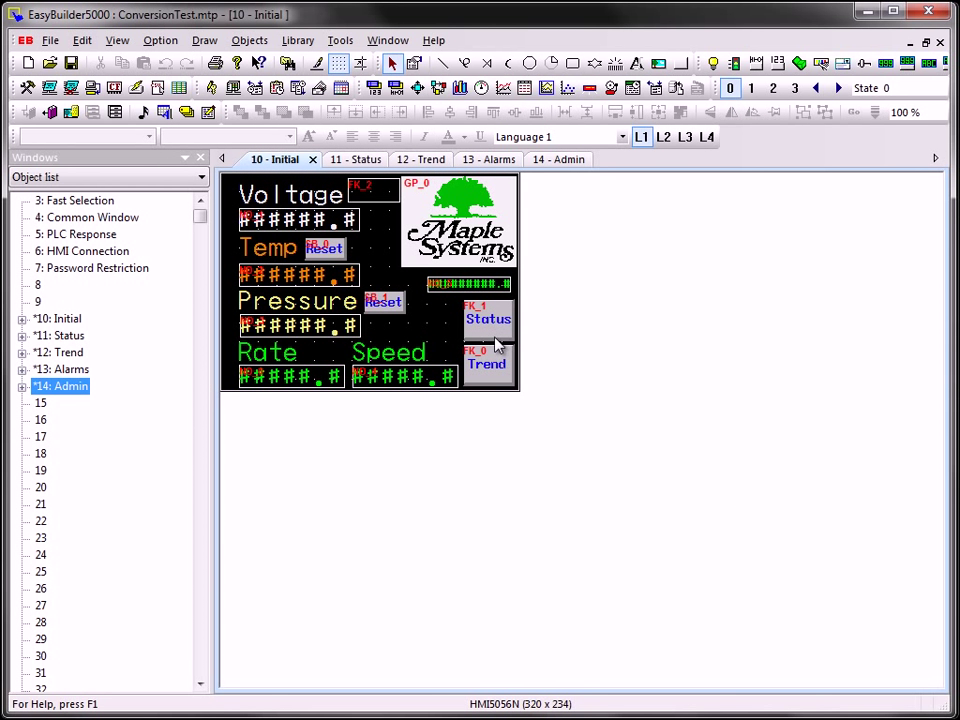
Step: Open ConversionTest.mtp and open its 11 Status, 12 Trend and 13 Alarms screens
left_click(49, 62)
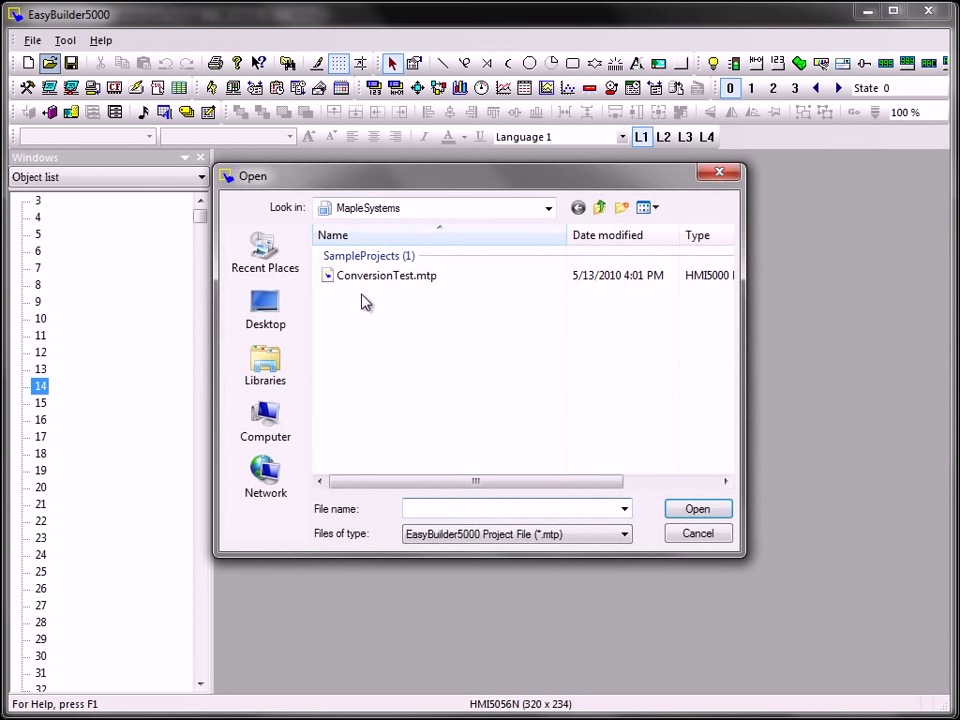
double_click(369, 281)
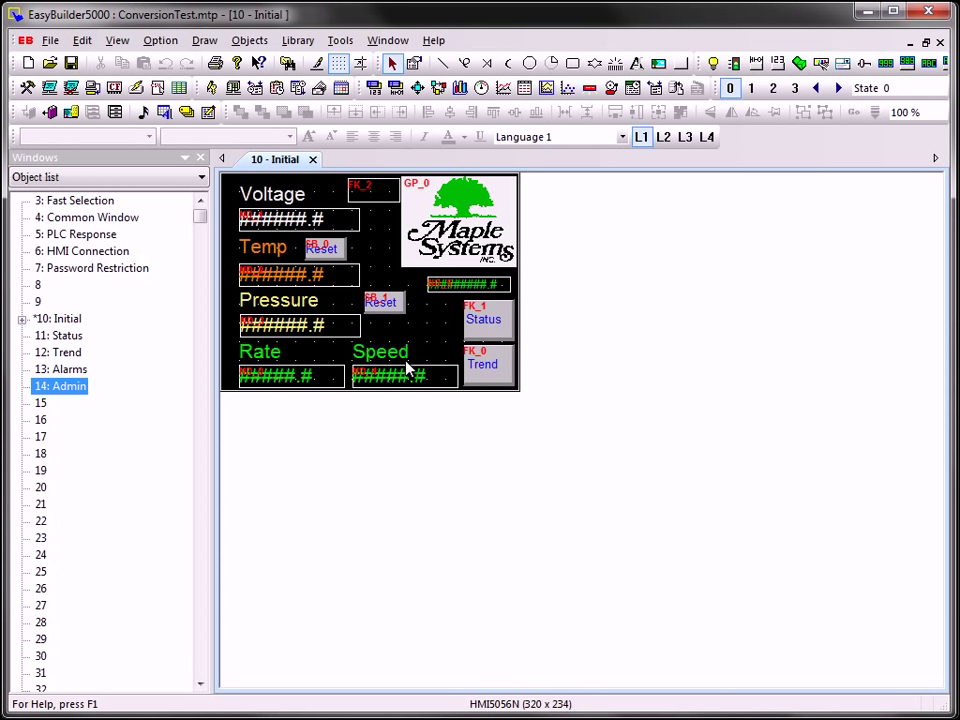
double_click(62, 336)
left_click(55, 353)
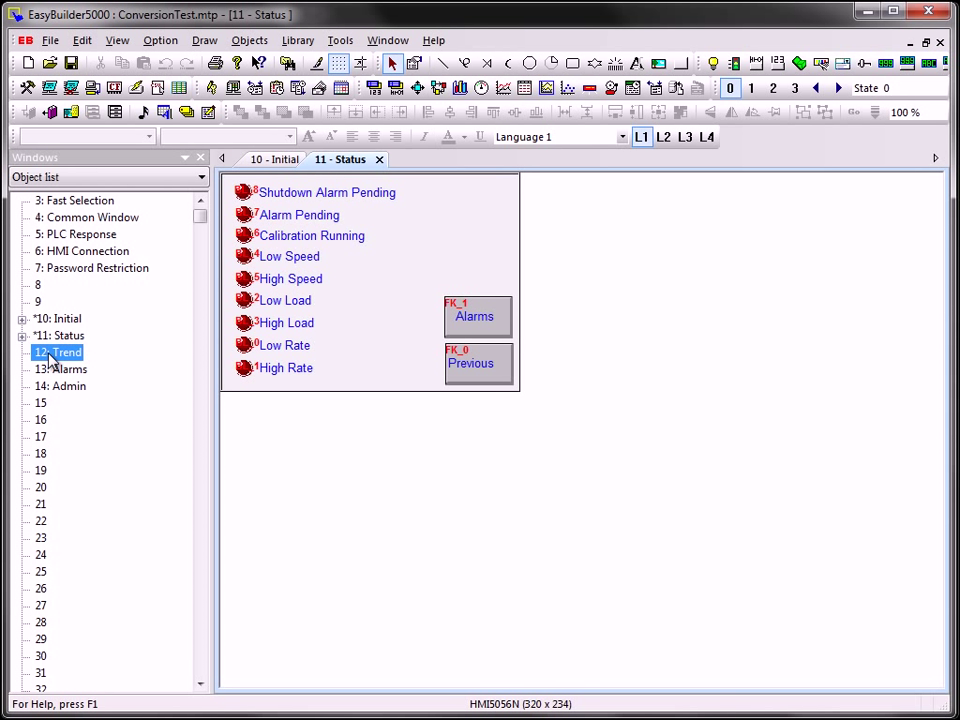
double_click(52, 356)
double_click(48, 369)
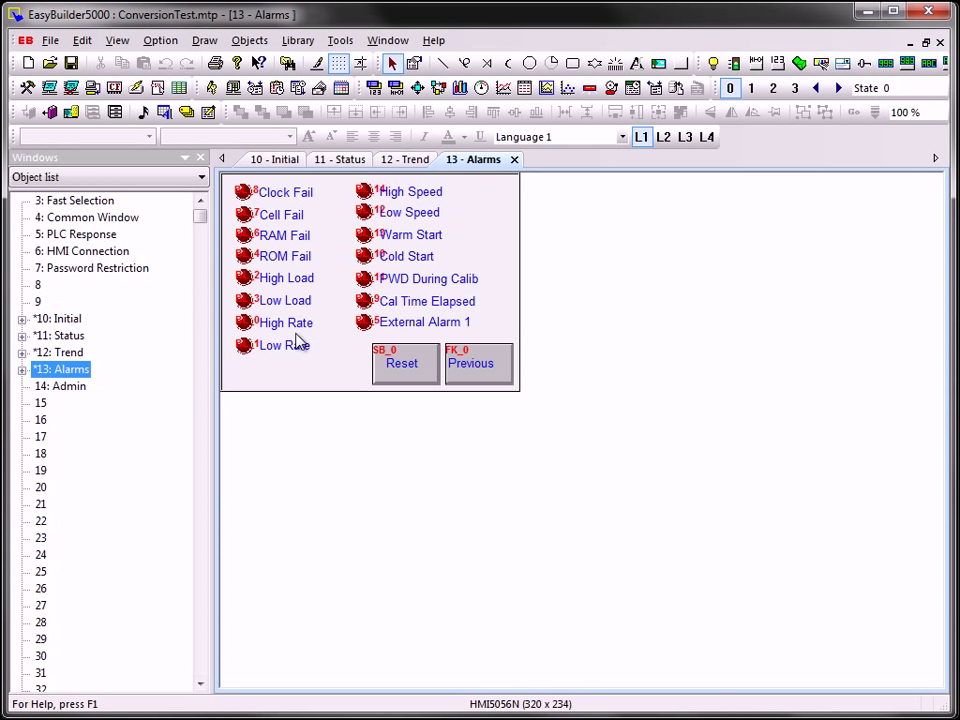
Step: Centre the Previous label within its function key on Alarms, then return to 10 - Initial
left_click(470, 372)
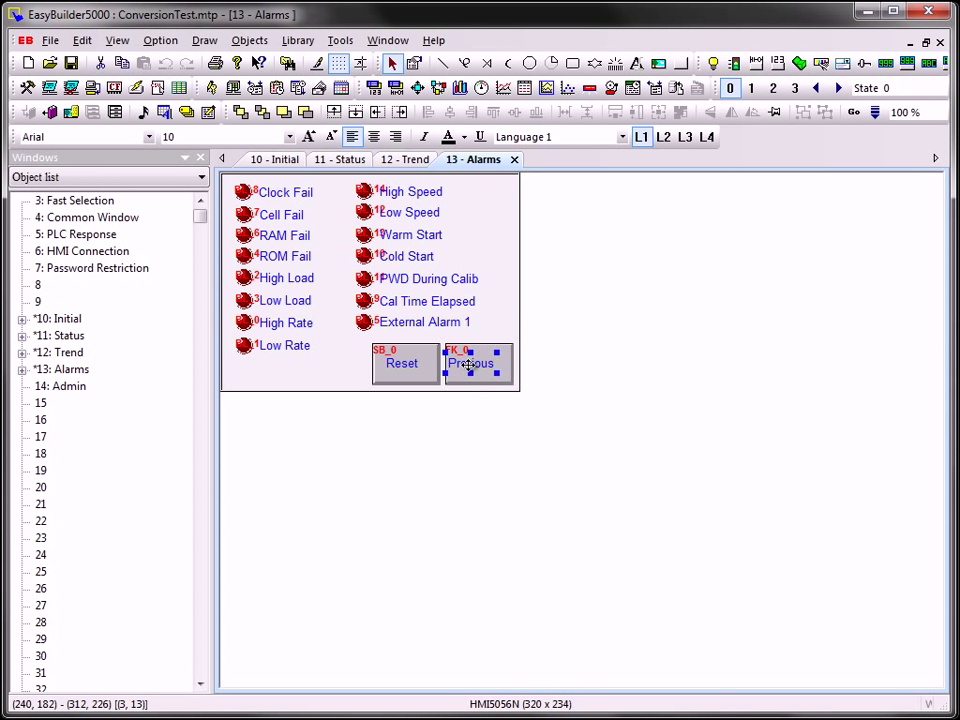
left_click_drag(470, 366, 512, 384)
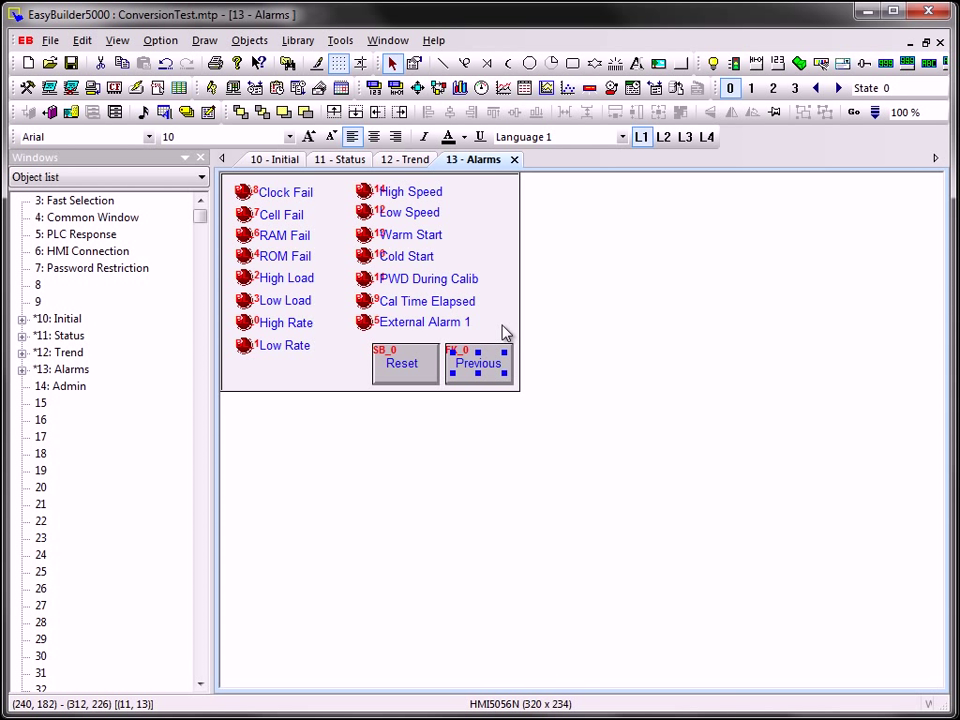
left_click(506, 332)
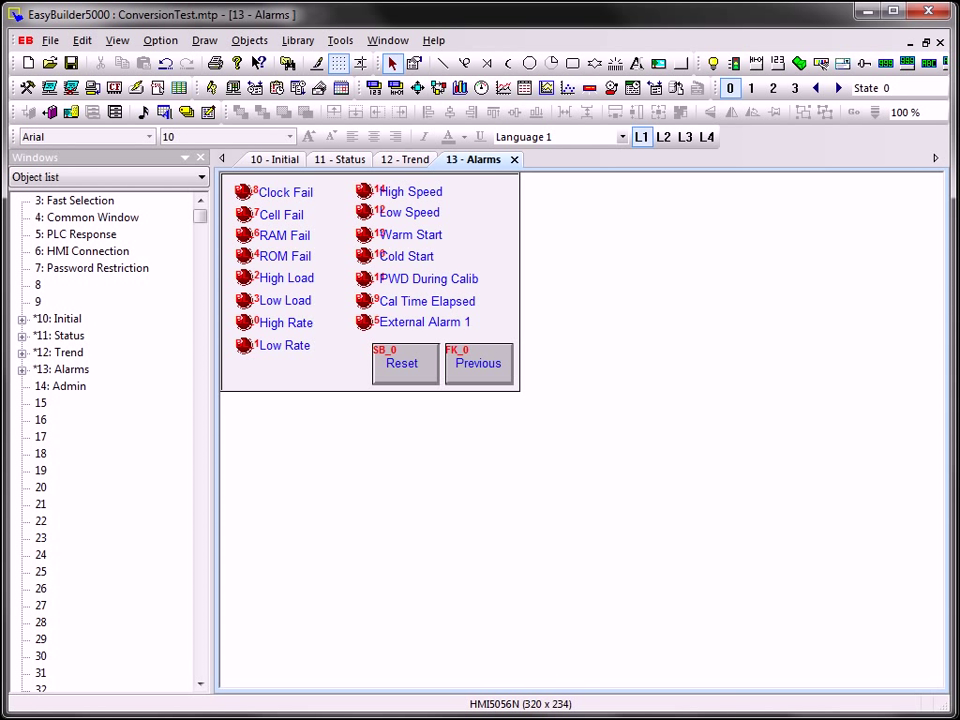
key("ctrl+Tab")
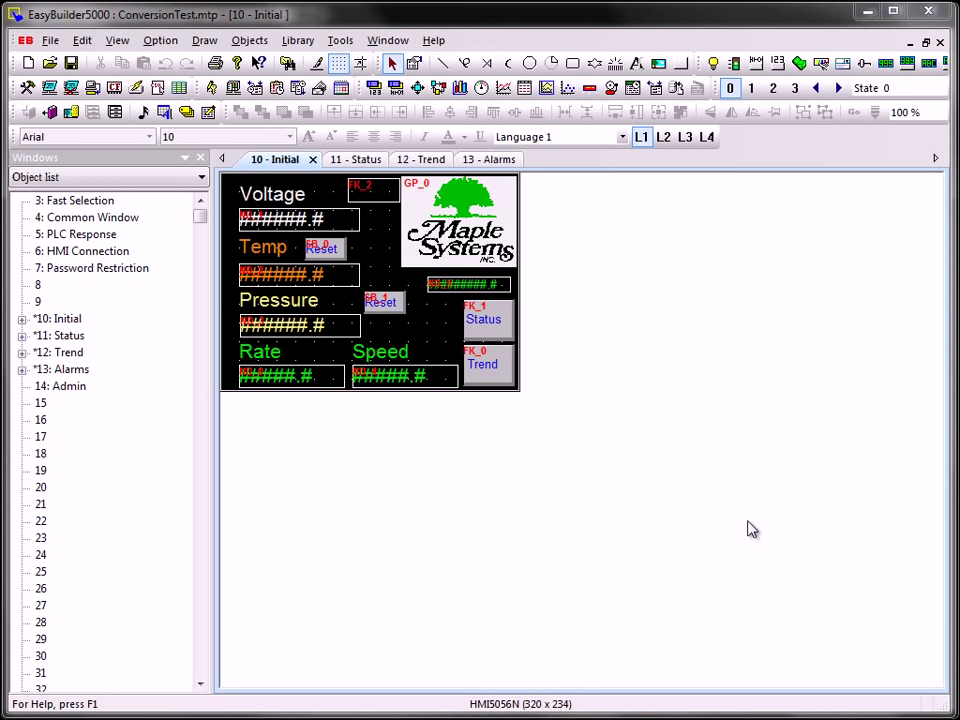
Step: Open Help Topics at the alphabetical Parts List and reposition the help window
left_click(434, 42)
left_click(460, 62)
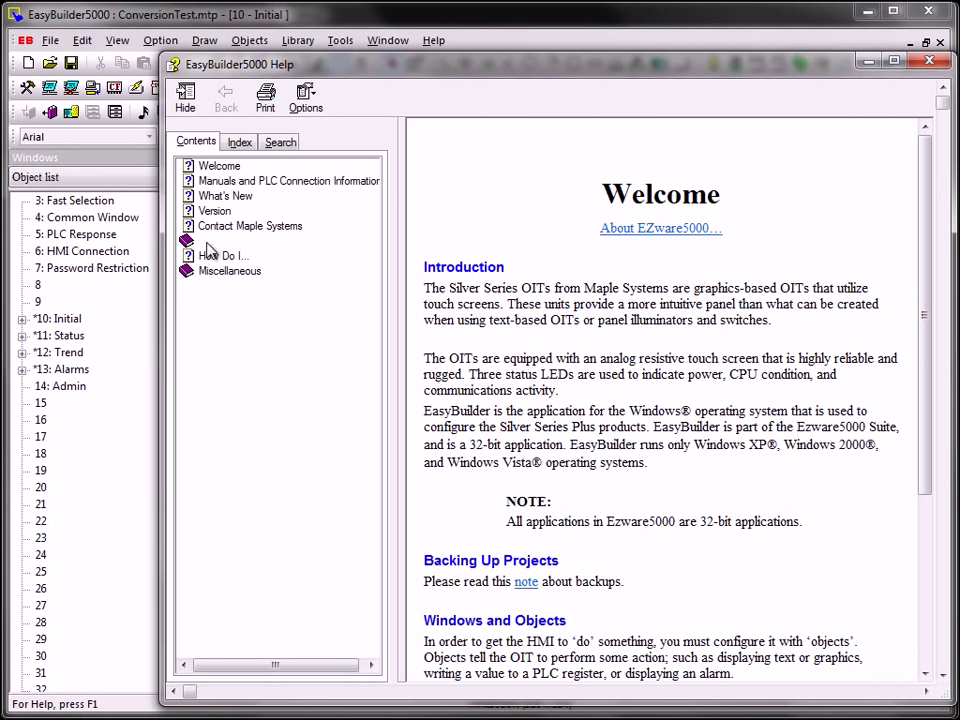
left_click(210, 241)
left_click(232, 272)
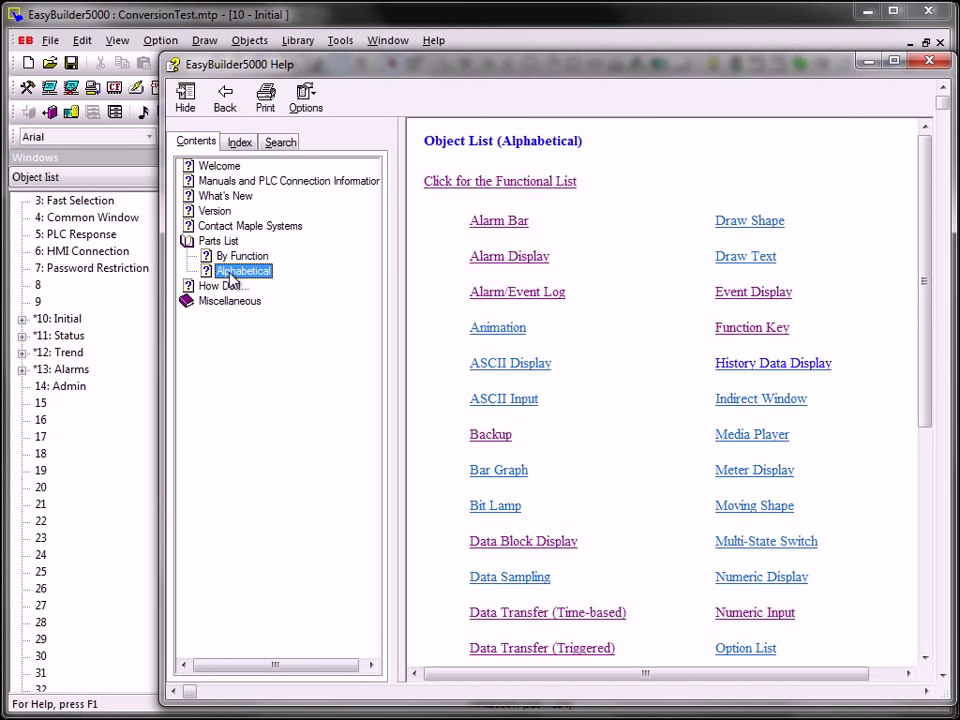
left_click(930, 224)
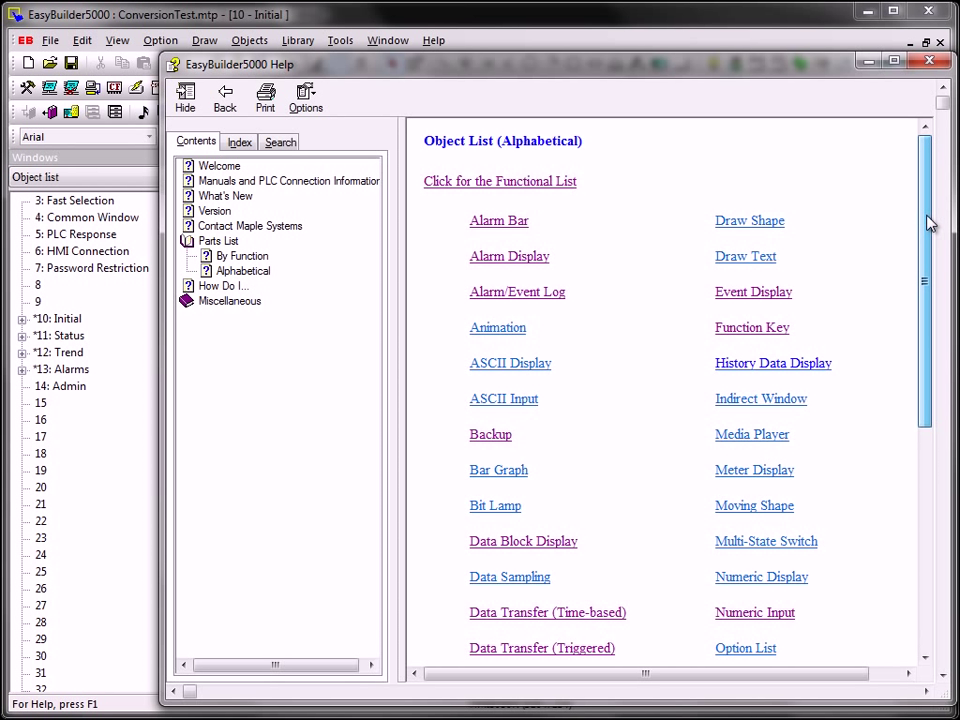
left_click_drag(930, 224, 516, 280)
Step: Open the Alarm Display help page and read the Include categories and Time ascending explanations
left_click(517, 259)
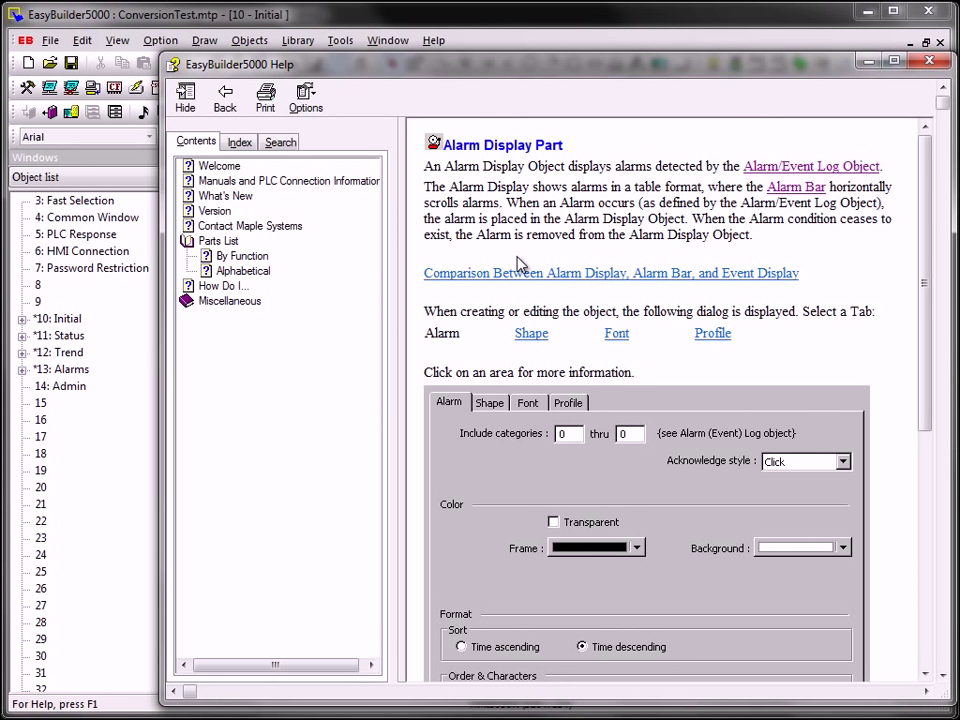
scroll(620, 350, "down", 2)
scroll(724, 448, "down", 3)
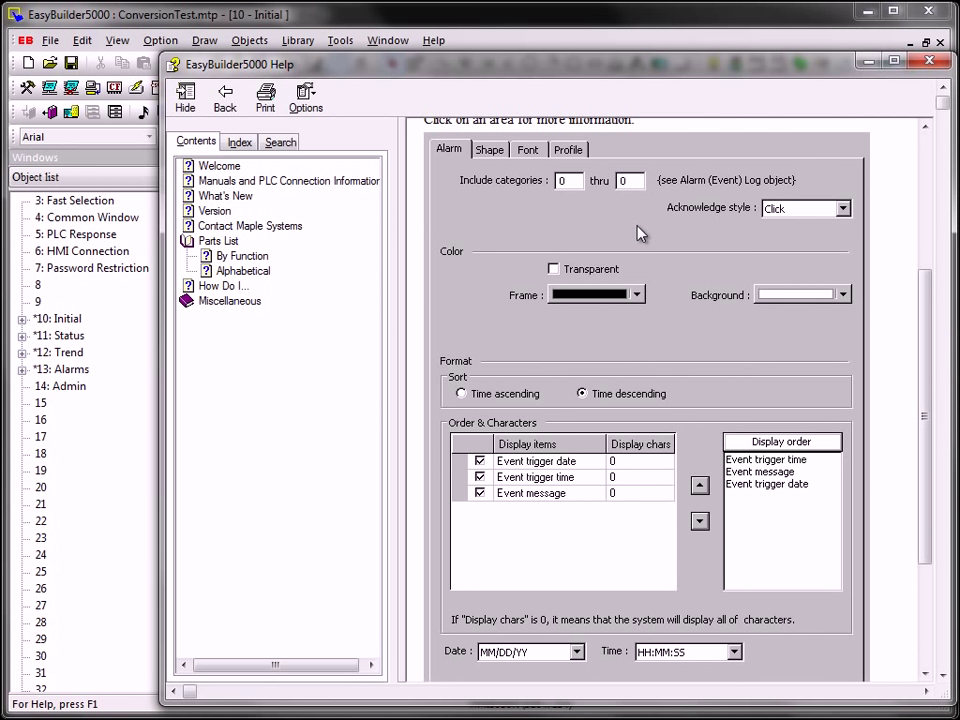
left_click(567, 183)
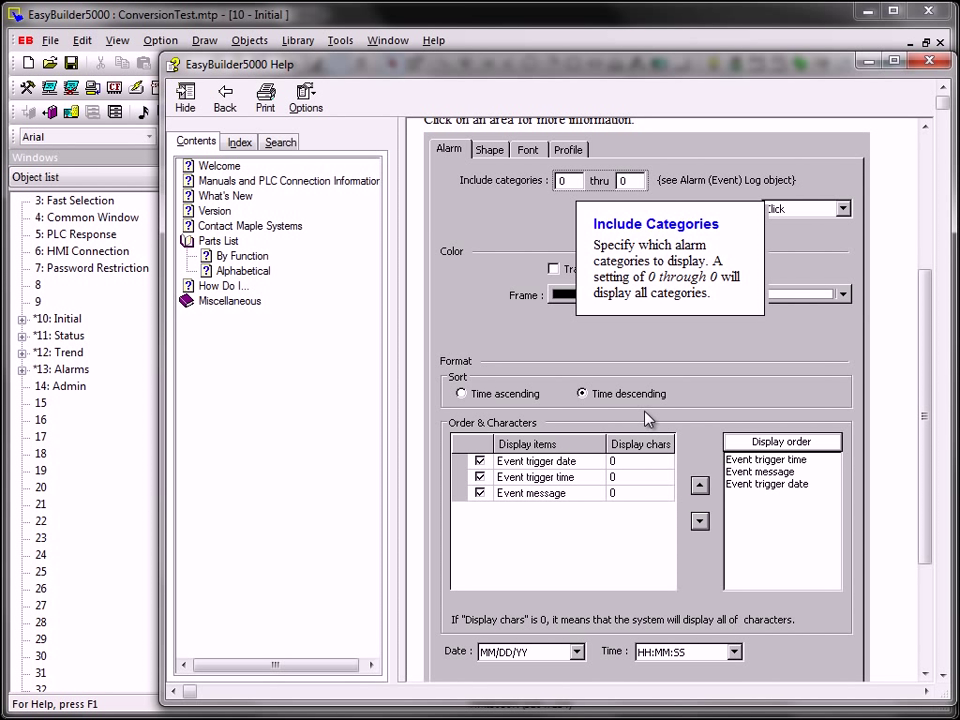
left_click(498, 397)
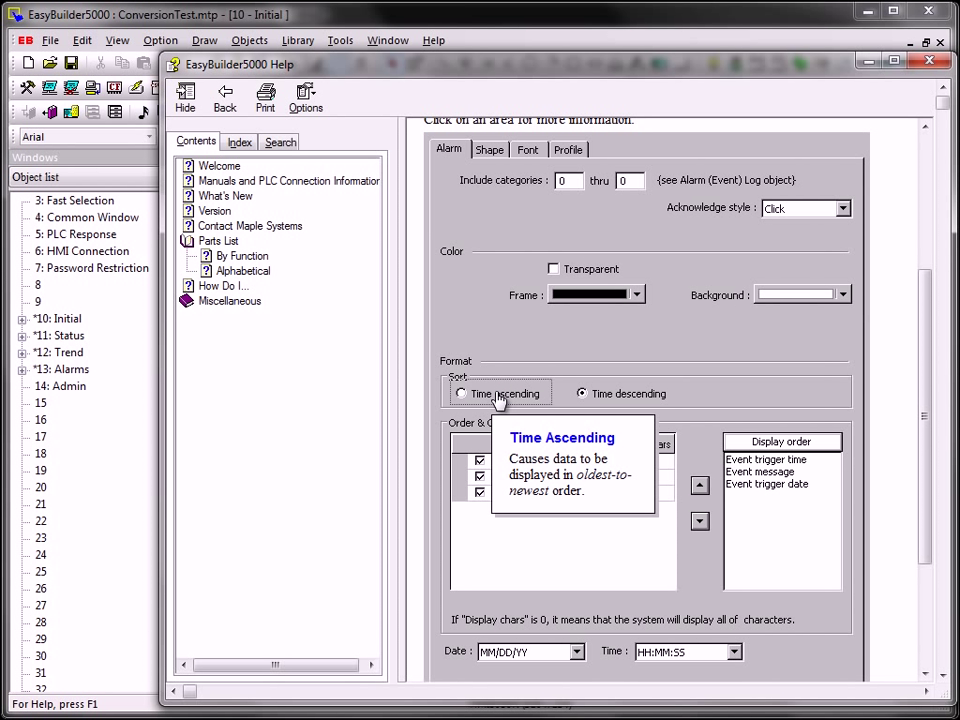